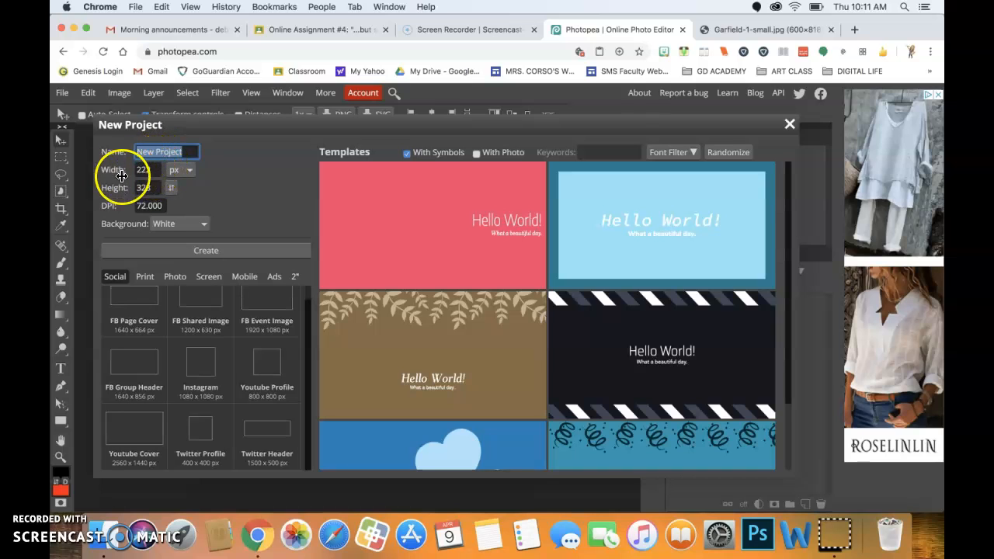
Set the new project's units to inches, with a width of 8 and a height of 8.
{"action": "left_click", "coordinate": [153, 169]}
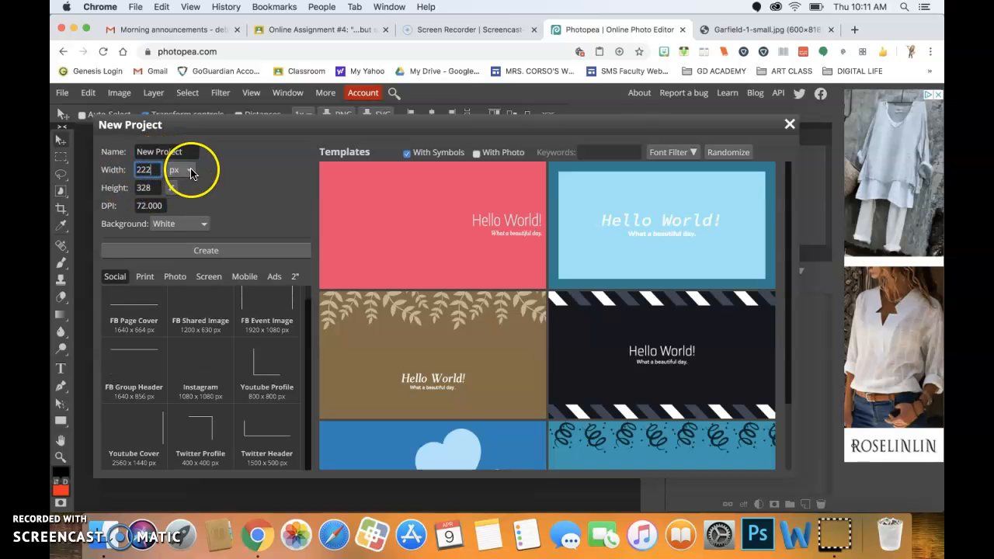
{"action": "left_click", "coordinate": [189, 170]}
{"action": "left_click", "coordinate": [190, 203]}
{"action": "left_click", "coordinate": [147, 169]}
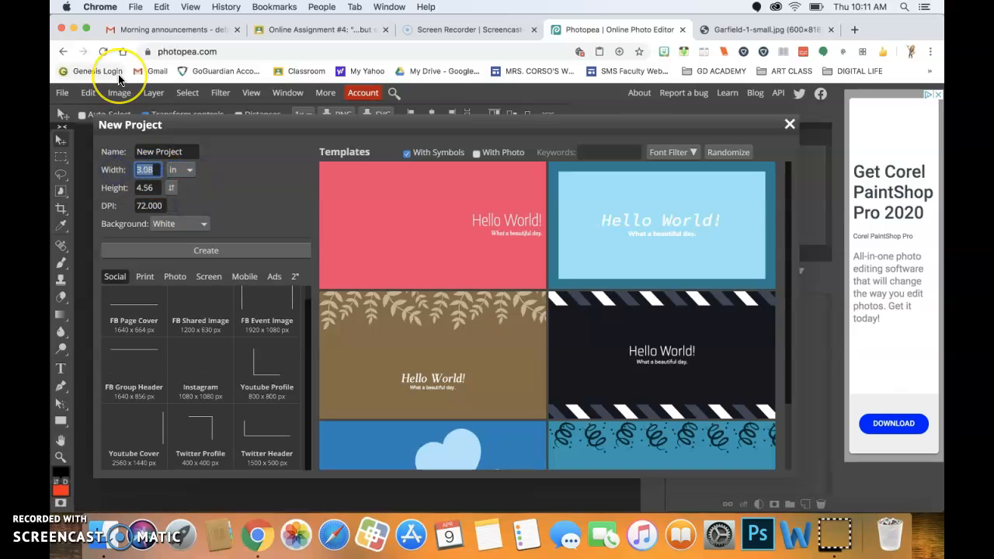
{"action": "type", "text": "8"}
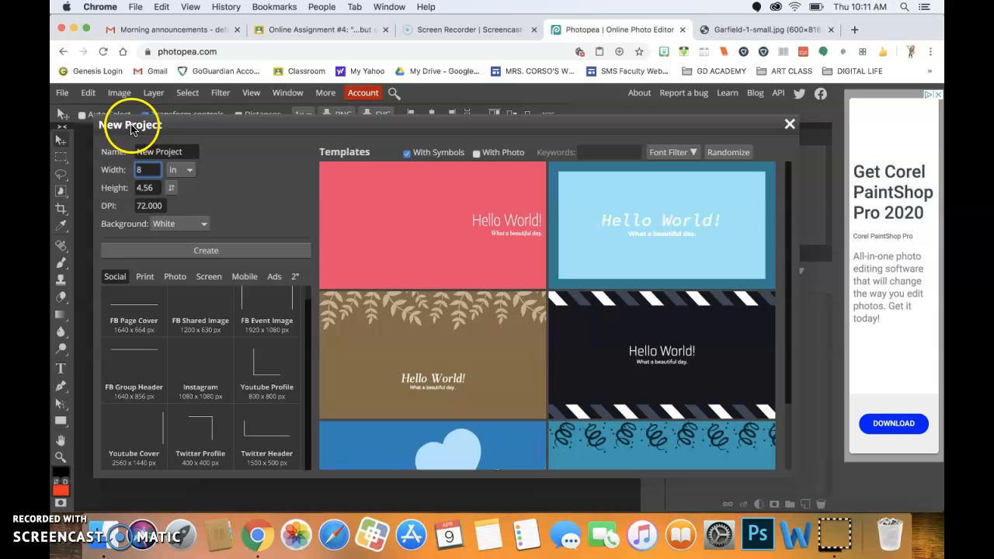
{"action": "left_click", "coordinate": [146, 187]}
{"action": "type", "text": "8"}
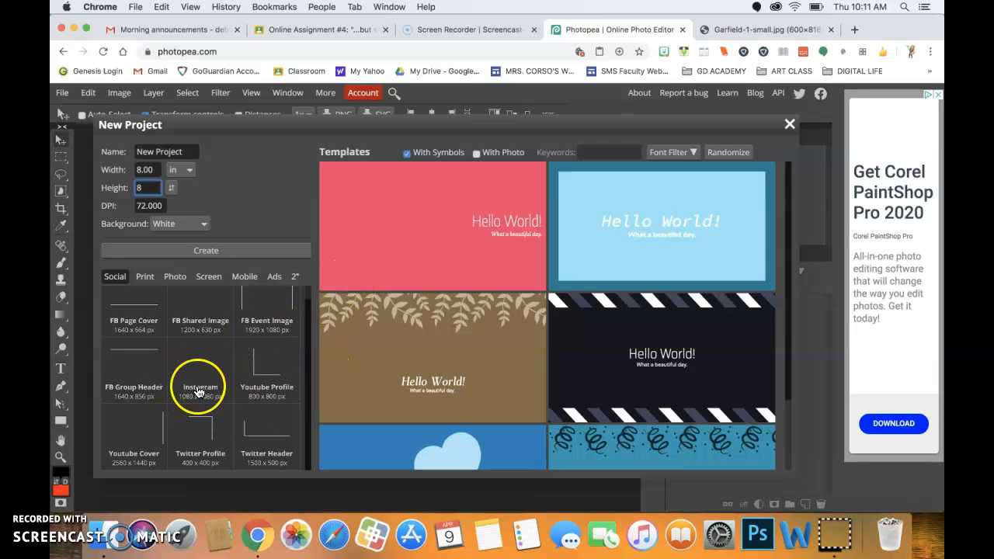
Set the resolution to 300 DPI and create the blank project with a white background.
{"action": "left_click", "coordinate": [154, 205]}
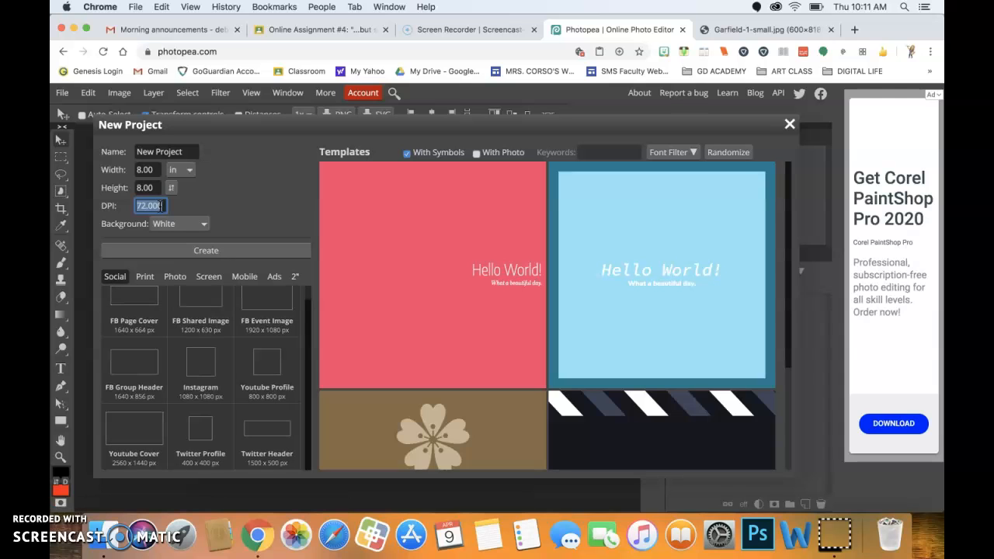
{"action": "type", "text": "3"}
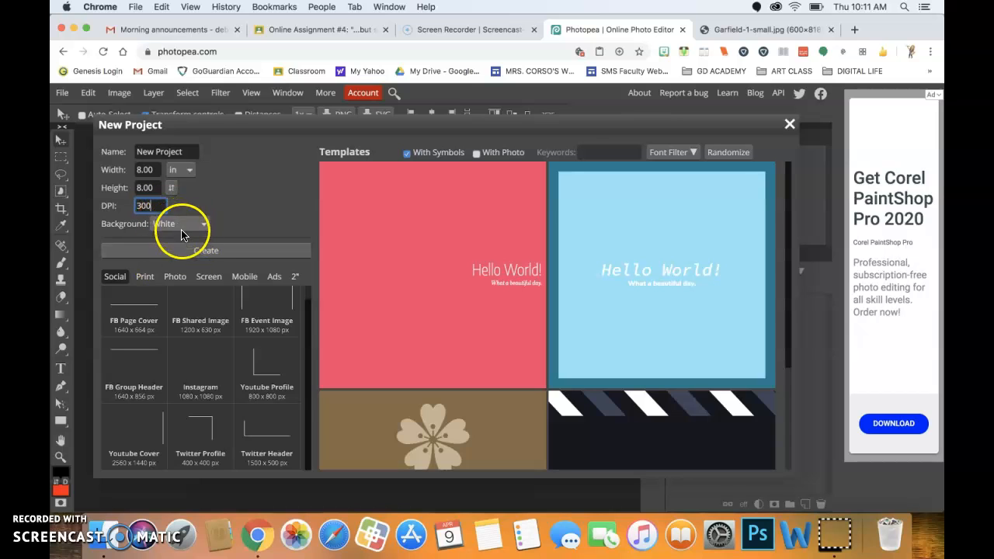
{"action": "left_click", "coordinate": [503, 264]}
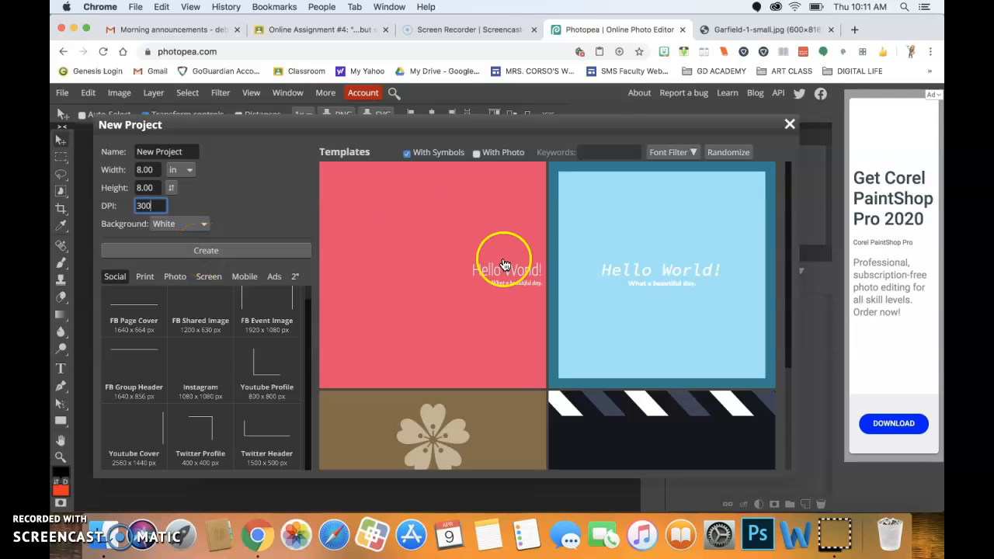
{"action": "scroll", "coordinate": [585, 303], "scroll_direction": "down", "scroll_amount": 10}
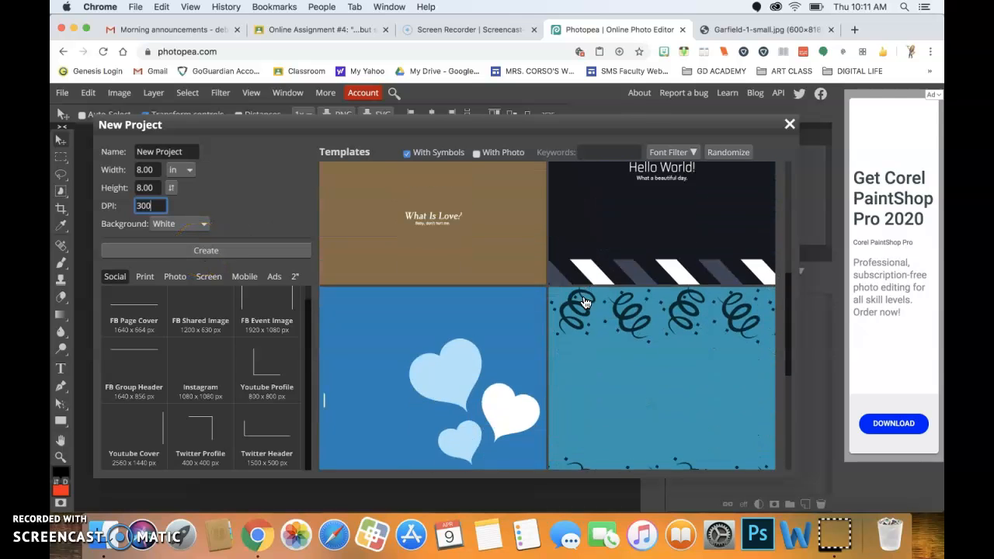
{"action": "scroll", "coordinate": [585, 302], "scroll_direction": "down", "scroll_amount": 12}
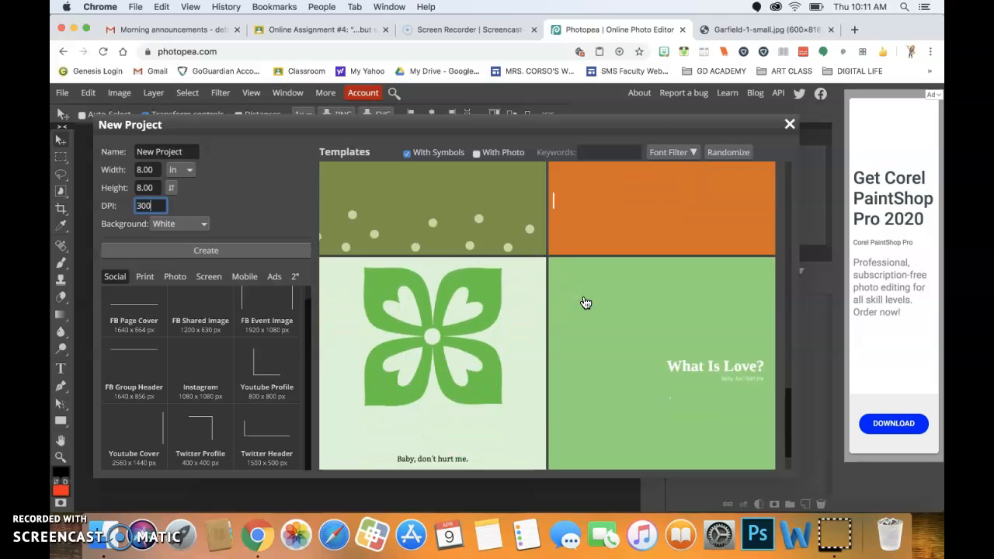
{"action": "scroll", "coordinate": [585, 303], "scroll_direction": "down", "scroll_amount": 12}
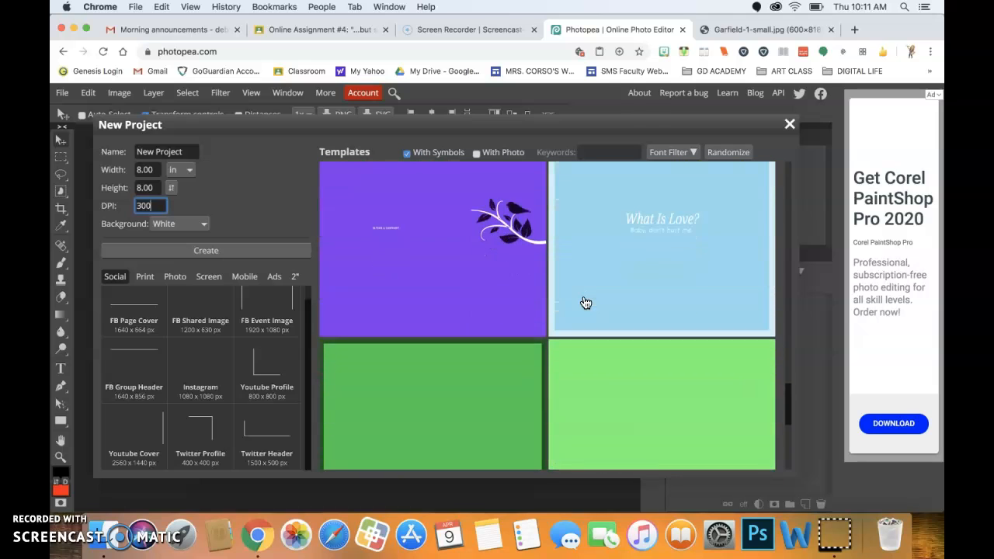
{"action": "scroll", "coordinate": [585, 303], "scroll_direction": "down", "scroll_amount": 12}
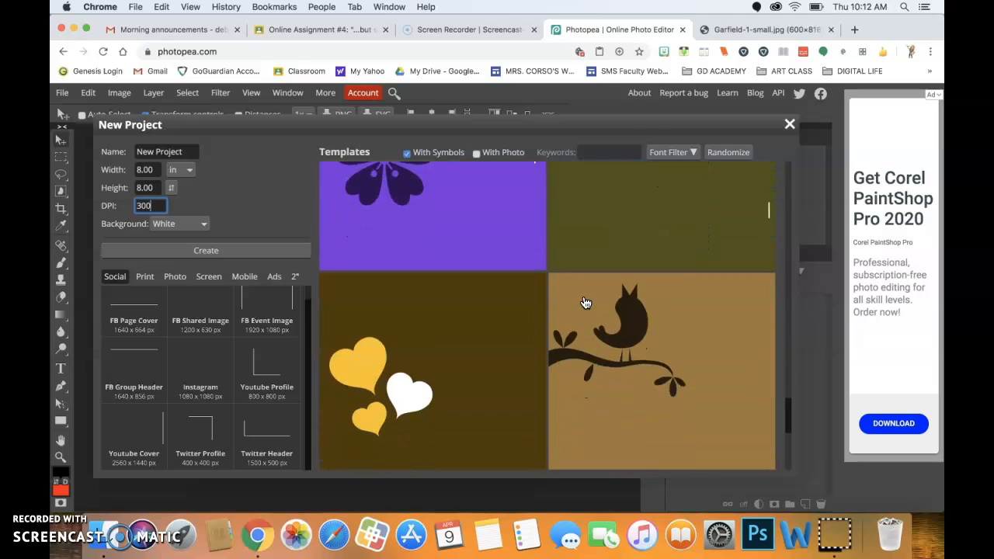
{"action": "scroll", "coordinate": [585, 303], "scroll_direction": "down", "scroll_amount": 2}
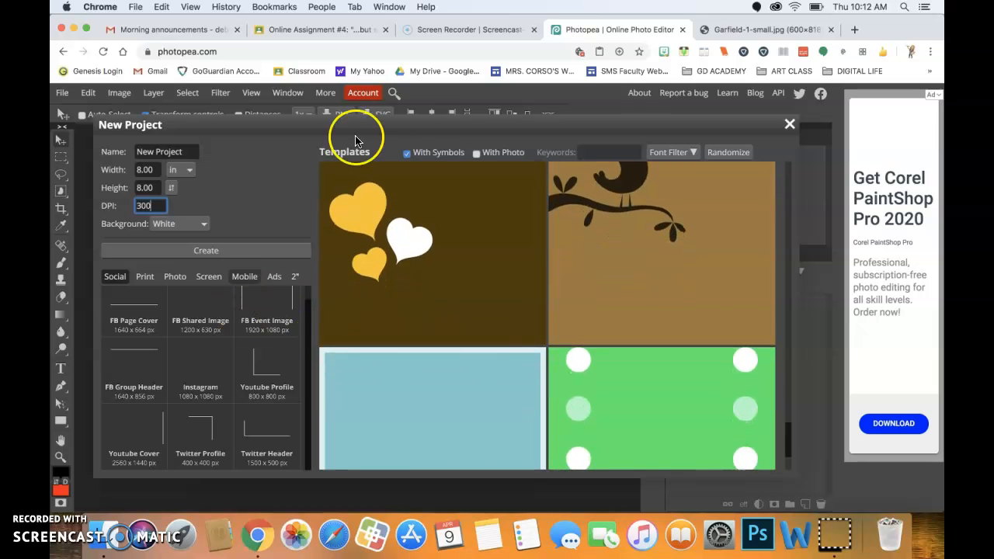
{"action": "left_click", "coordinate": [232, 251]}
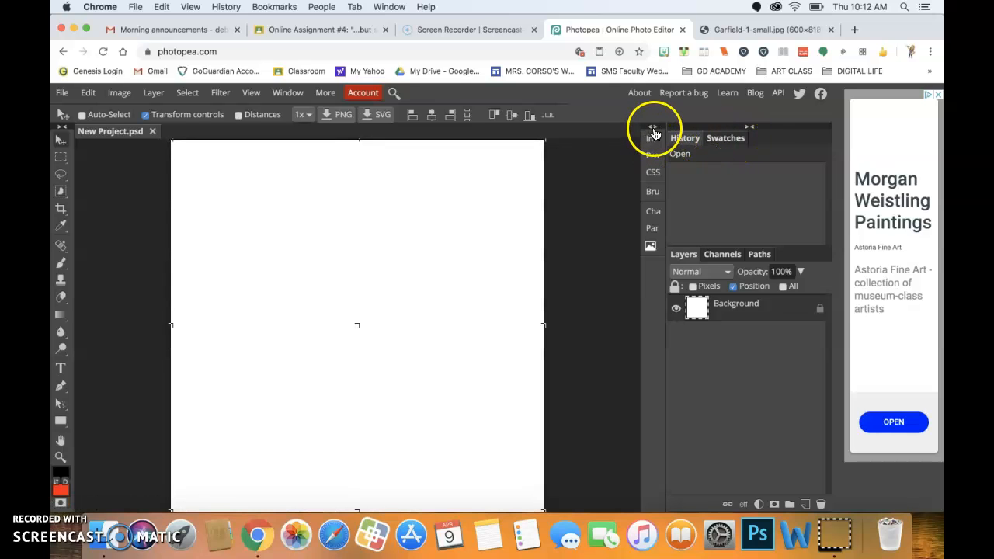
Collapse the History and Layers side area and expand it again.
{"action": "left_click", "coordinate": [749, 128]}
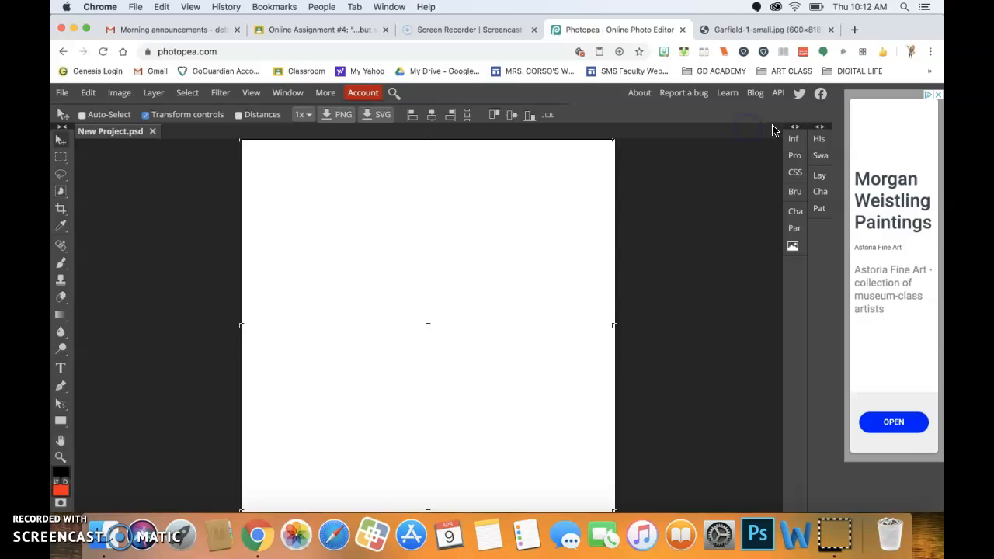
{"action": "left_click", "coordinate": [821, 129]}
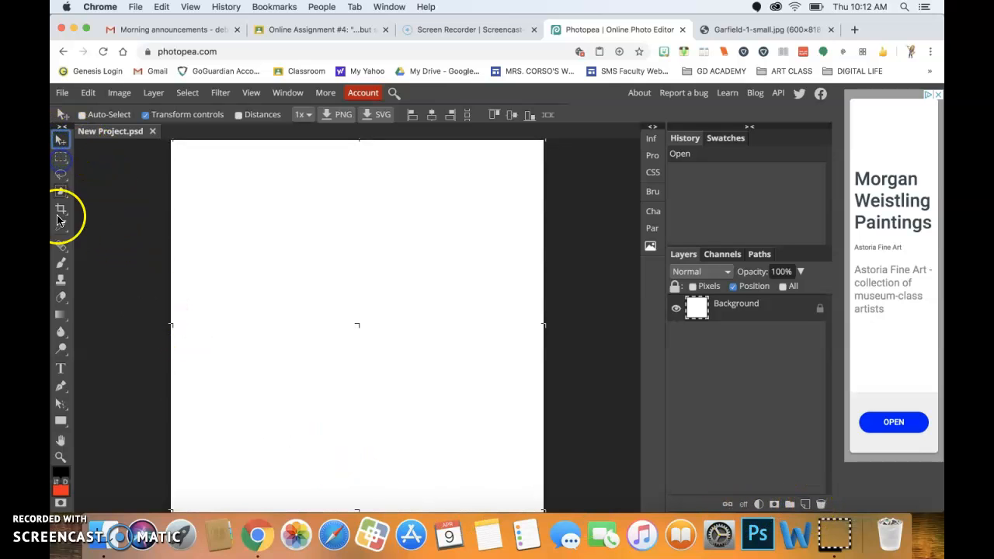
Open the Garfield-1-small image from the computer as a second document.
{"action": "left_click", "coordinate": [64, 94]}
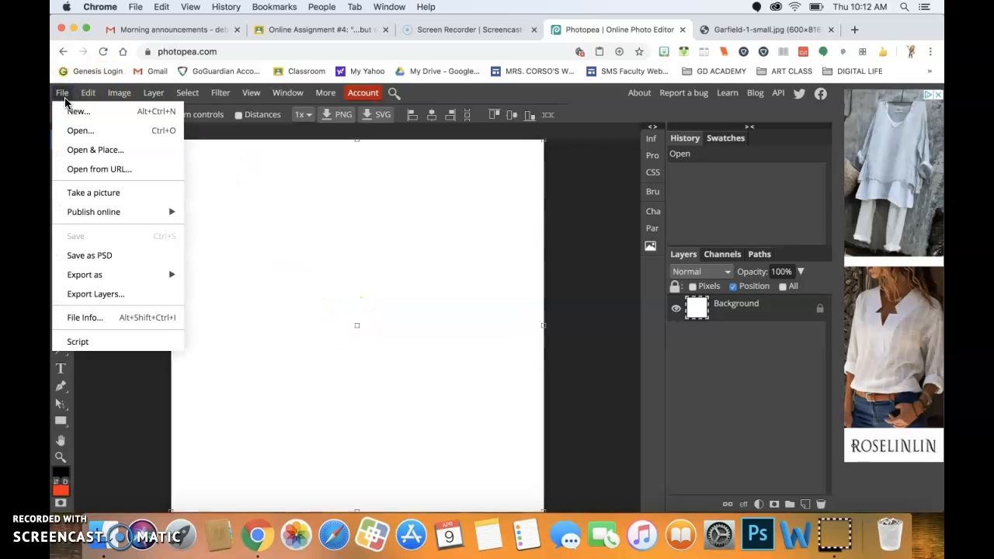
{"action": "left_click", "coordinate": [69, 136]}
{"action": "left_click", "coordinate": [74, 131]}
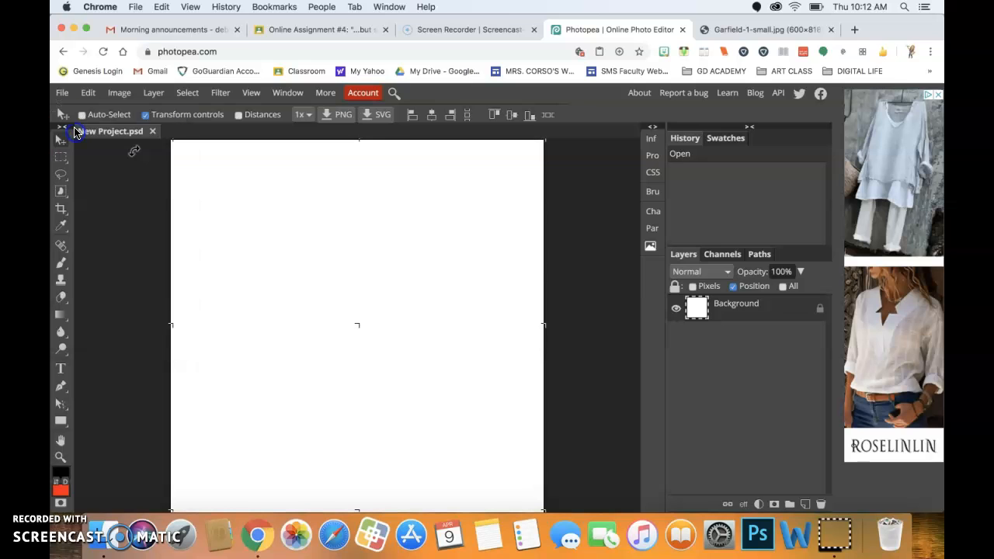
{"action": "double_click", "coordinate": [317, 194]}
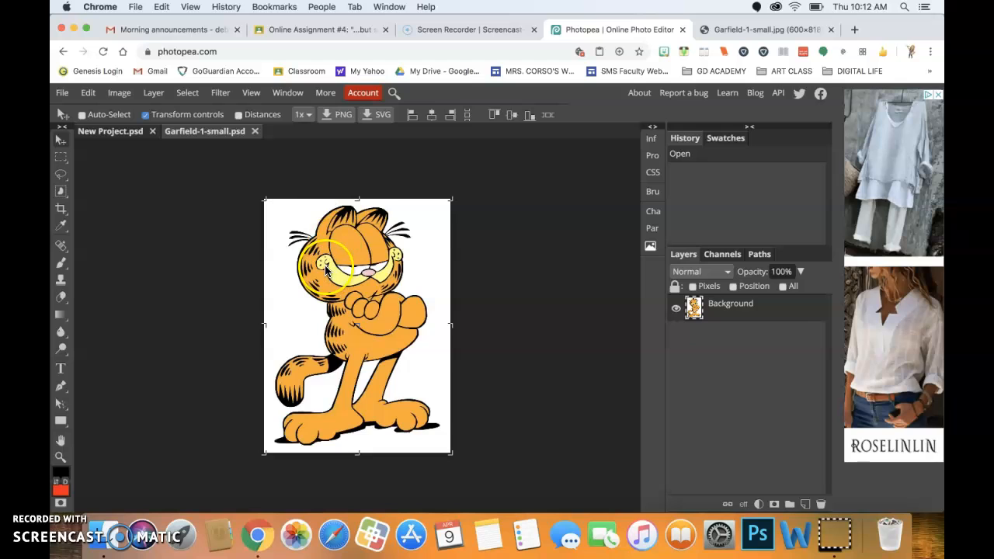
Copy the Garfield image layer from its own document onto the blank New Project canvas.
{"action": "left_click", "coordinate": [122, 132]}
{"action": "left_click", "coordinate": [203, 133]}
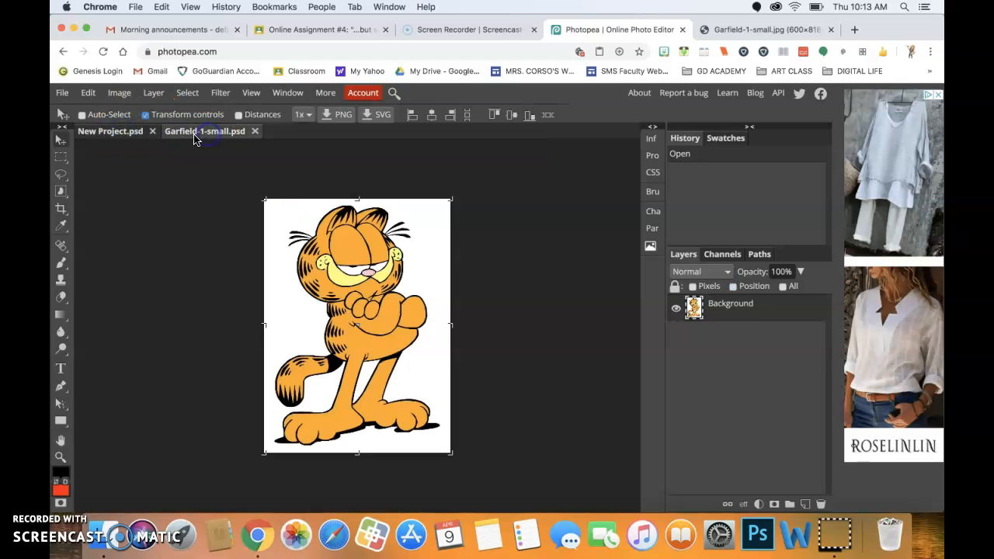
{"action": "left_click", "coordinate": [132, 135]}
{"action": "left_click", "coordinate": [203, 135]}
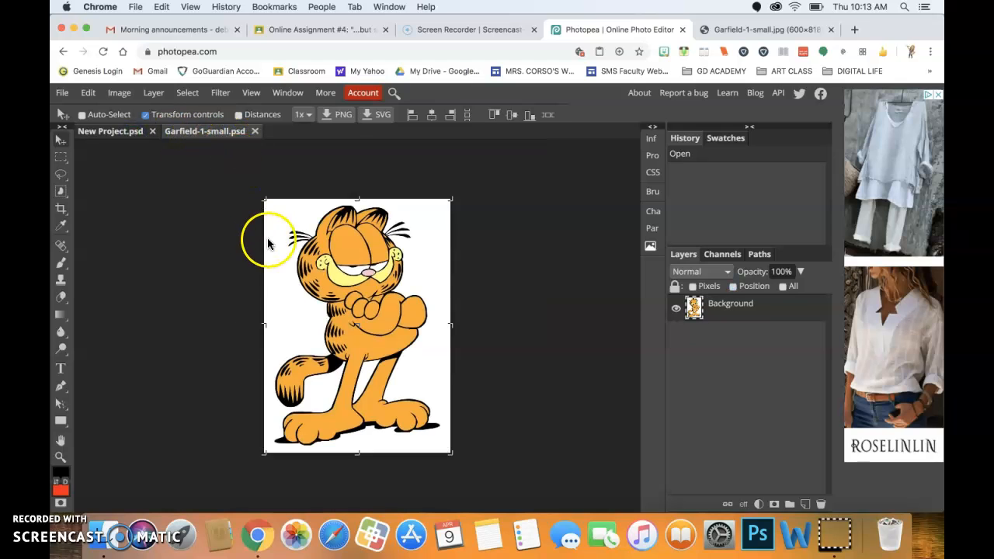
{"action": "left_click_drag", "start_coordinate": [315, 271], "coordinate": [328, 288]}
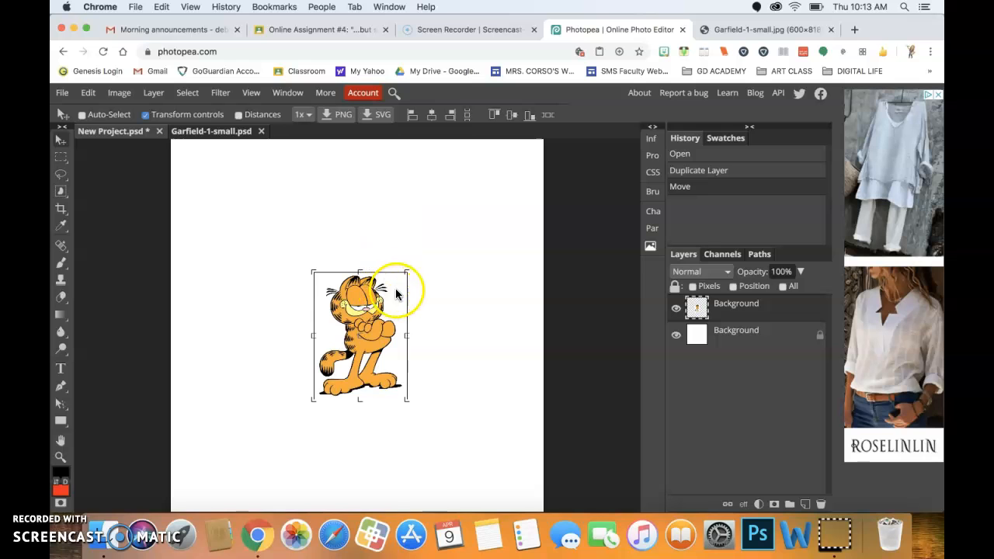
Scale the Garfield layer to about 109% width and 117% height and move it to the lower middle of the canvas.
{"action": "left_click_drag", "start_coordinate": [407, 273], "coordinate": [456, 218]}
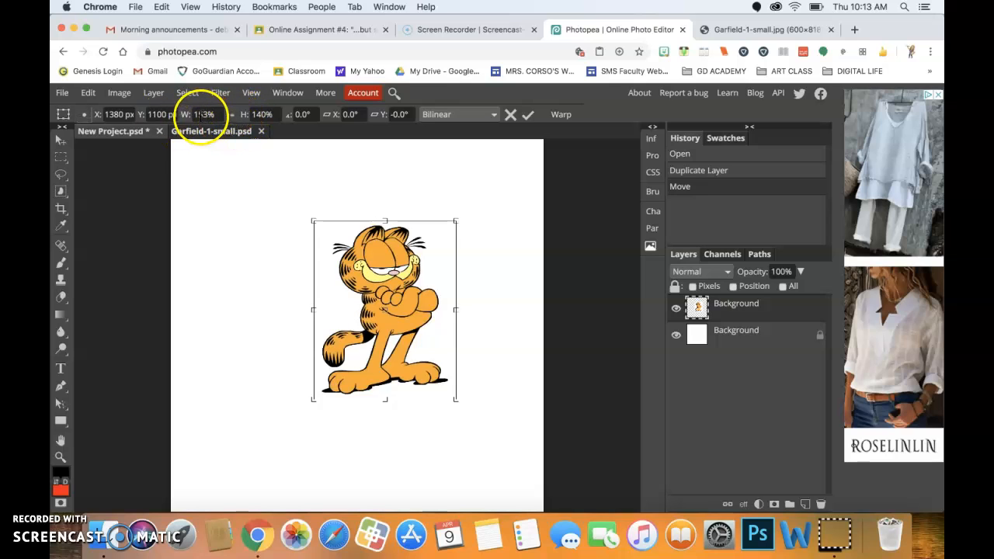
{"action": "left_click", "coordinate": [232, 114]}
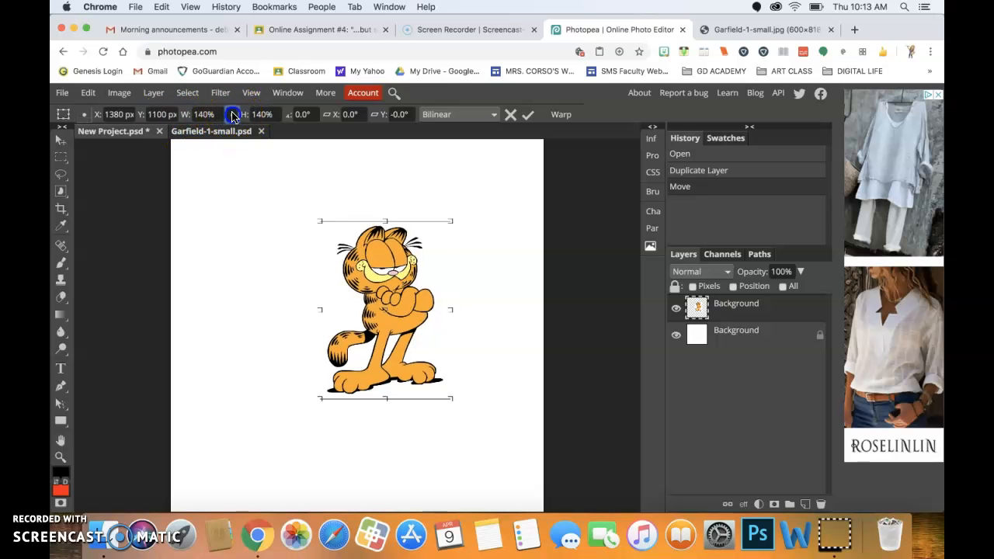
{"action": "left_click_drag", "start_coordinate": [387, 290], "coordinate": [359, 316]}
{"action": "left_click_drag", "start_coordinate": [424, 246], "coordinate": [393, 278]}
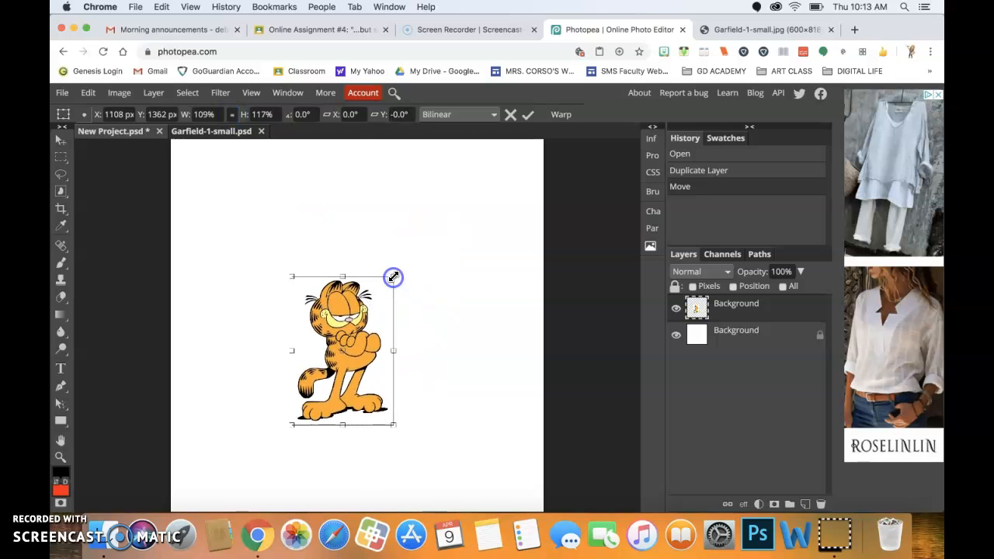
{"action": "left_click", "coordinate": [231, 115]}
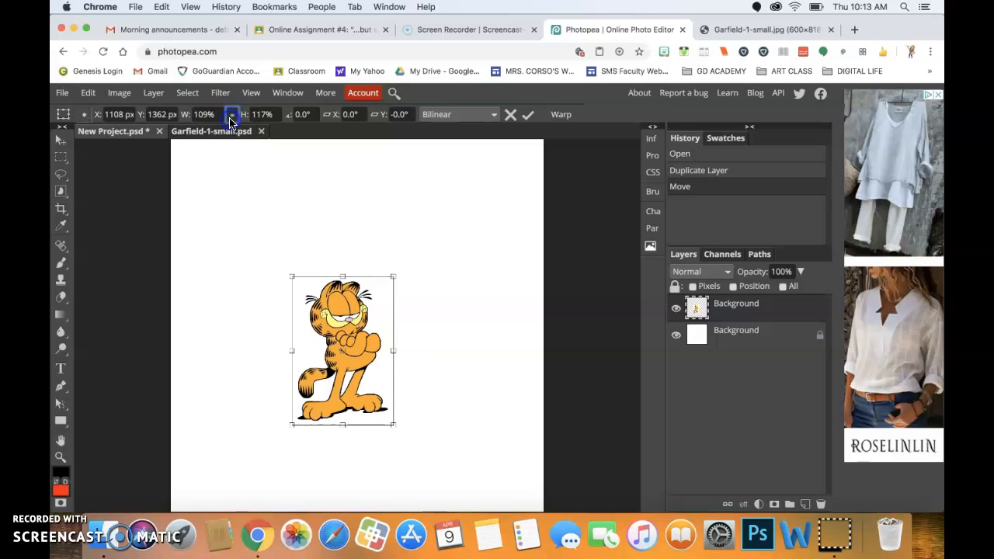
{"action": "left_click_drag", "start_coordinate": [349, 353], "coordinate": [361, 379]}
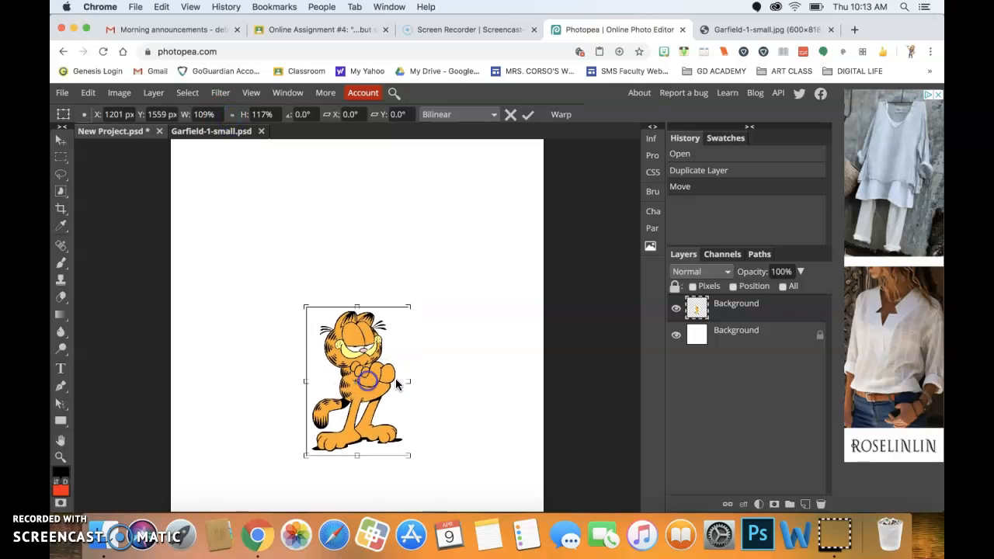
Apply the transform, select the white Background layer beneath Garfield, and activate the Paint Bucket tool.
{"action": "left_click", "coordinate": [743, 334]}
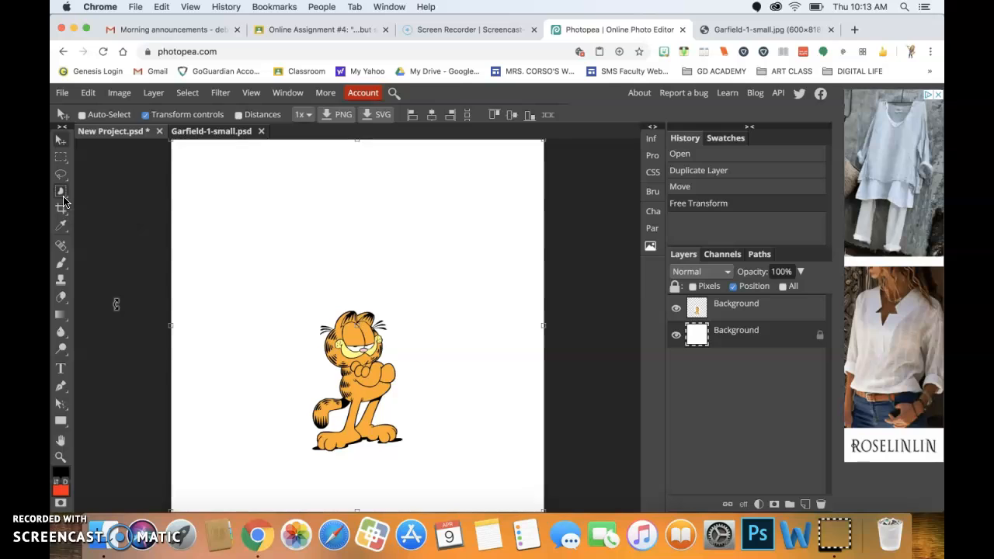
{"action": "key", "text": "g"}
{"action": "left_click", "coordinate": [64, 383]}
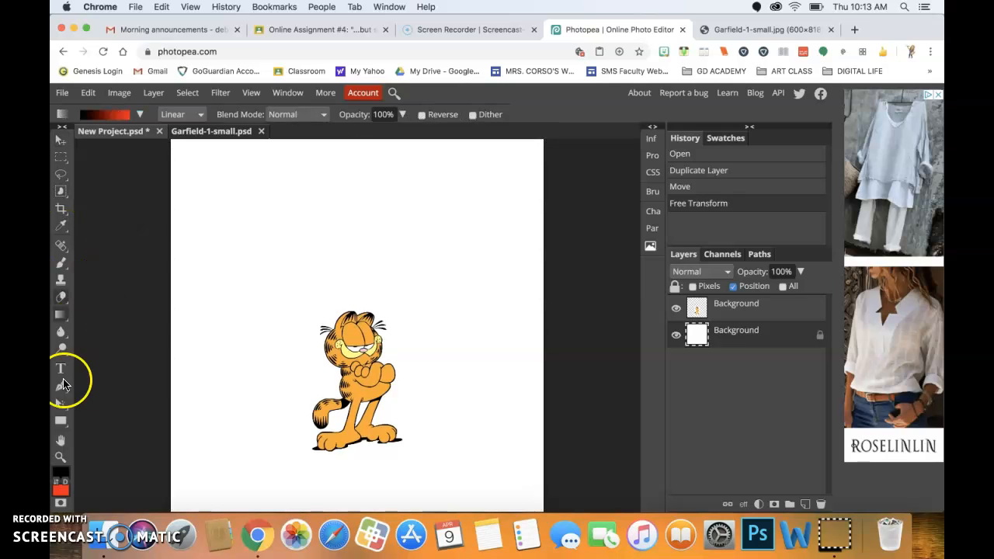
{"action": "left_click", "coordinate": [65, 317]}
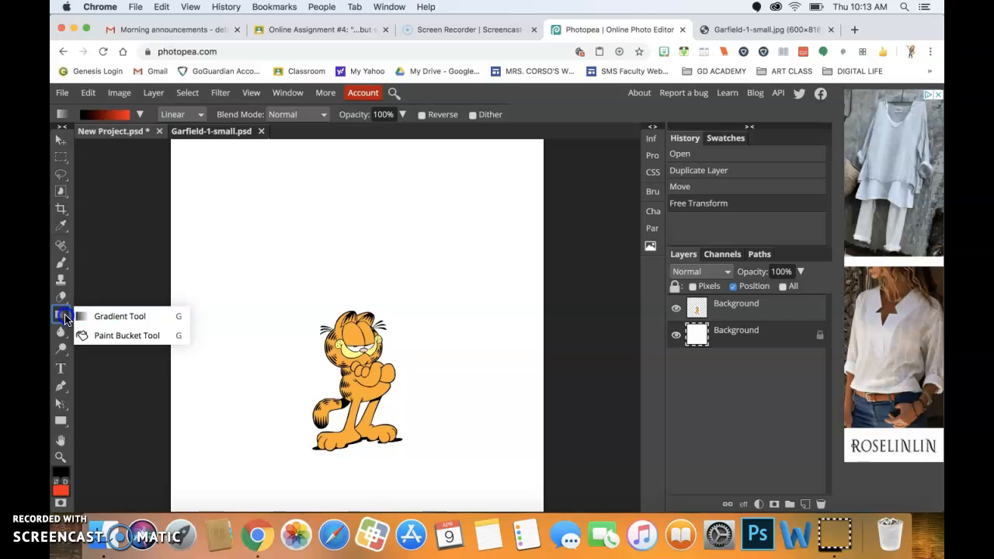
{"action": "left_click", "coordinate": [111, 340]}
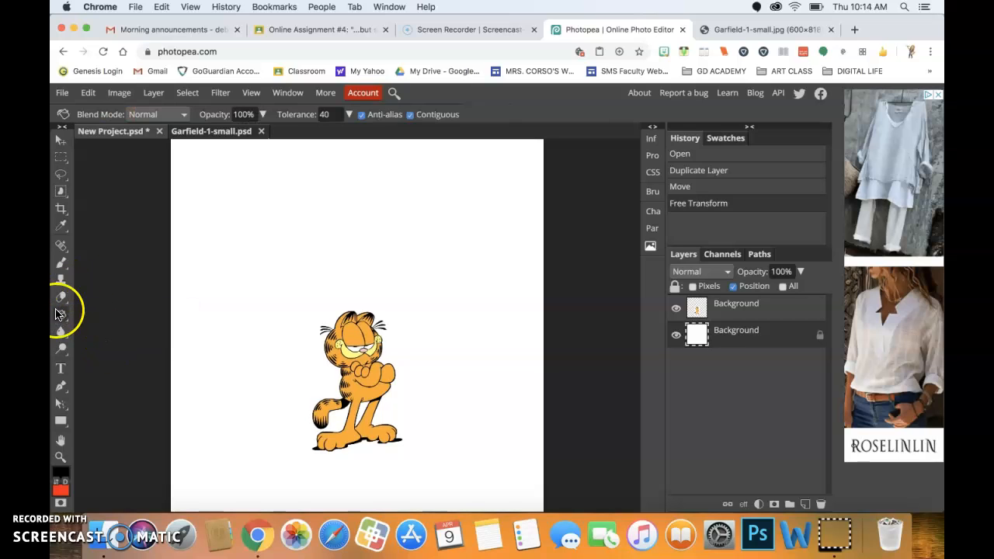
{"action": "left_click", "coordinate": [60, 177]}
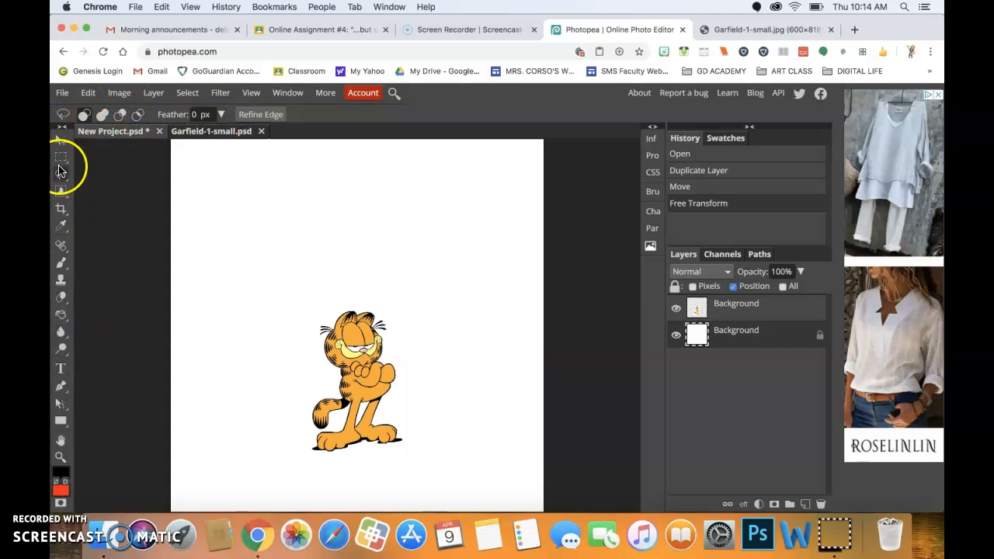
{"action": "left_click", "coordinate": [61, 139]}
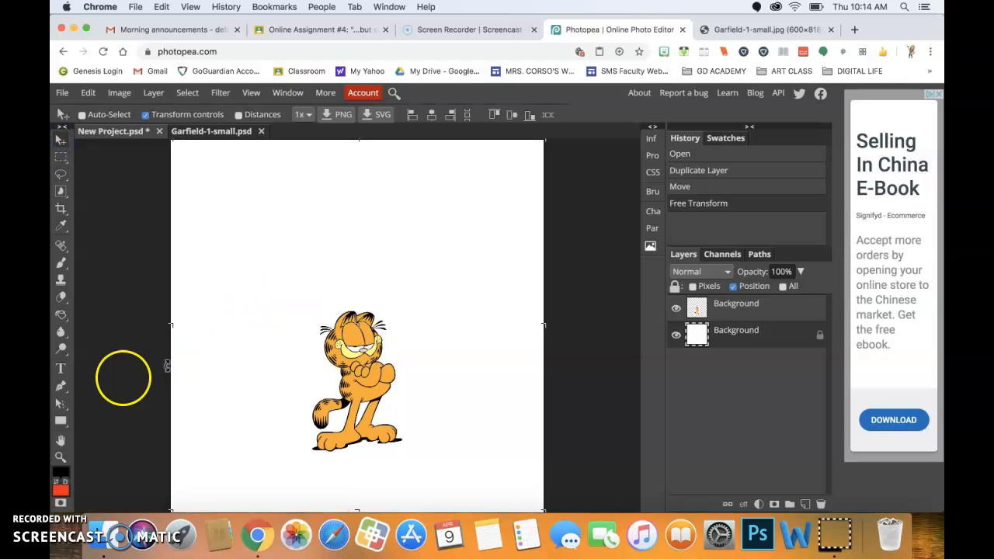
{"action": "left_click", "coordinate": [61, 316]}
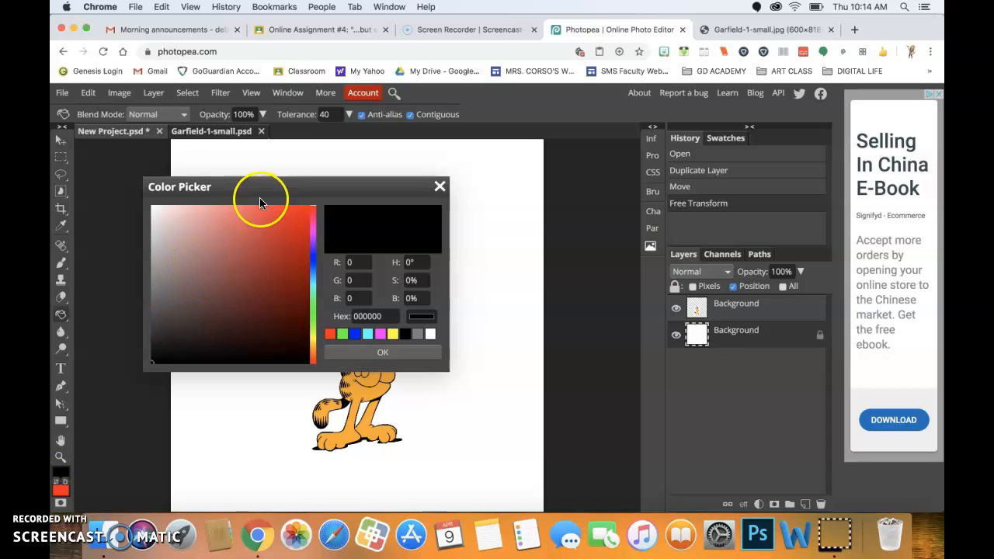
Set the foreground color to green 00ff00 and fill the white Background layer with it.
{"action": "left_click", "coordinate": [304, 213]}
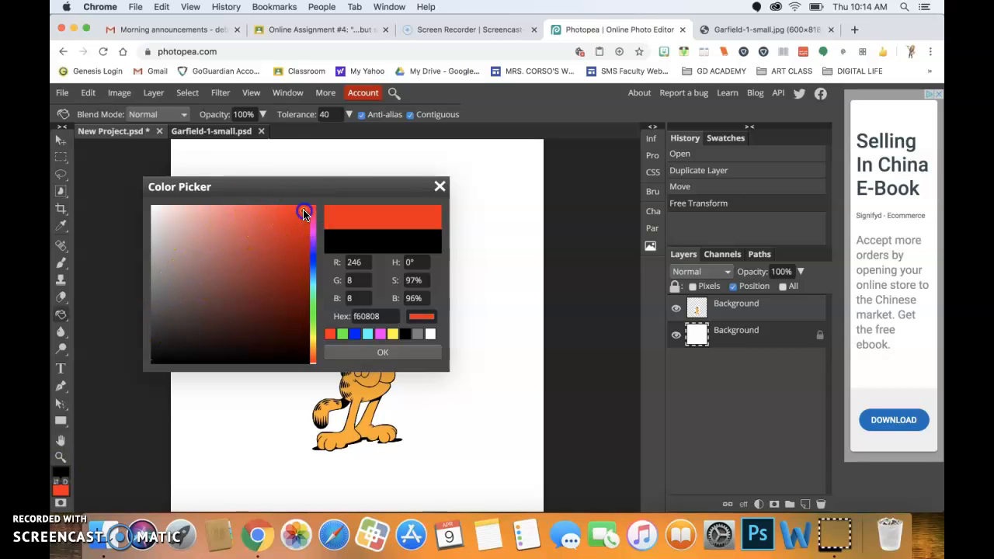
{"action": "mouse_move", "coordinate": [271, 260]}
{"action": "left_mouse_down"}
{"action": "mouse_move", "coordinate": [277, 300]}
{"action": "mouse_move", "coordinate": [228, 331]}
{"action": "mouse_move", "coordinate": [206, 288]}
{"action": "mouse_move", "coordinate": [192, 214]}
{"action": "left_mouse_up"}
{"action": "left_click", "coordinate": [342, 336]}
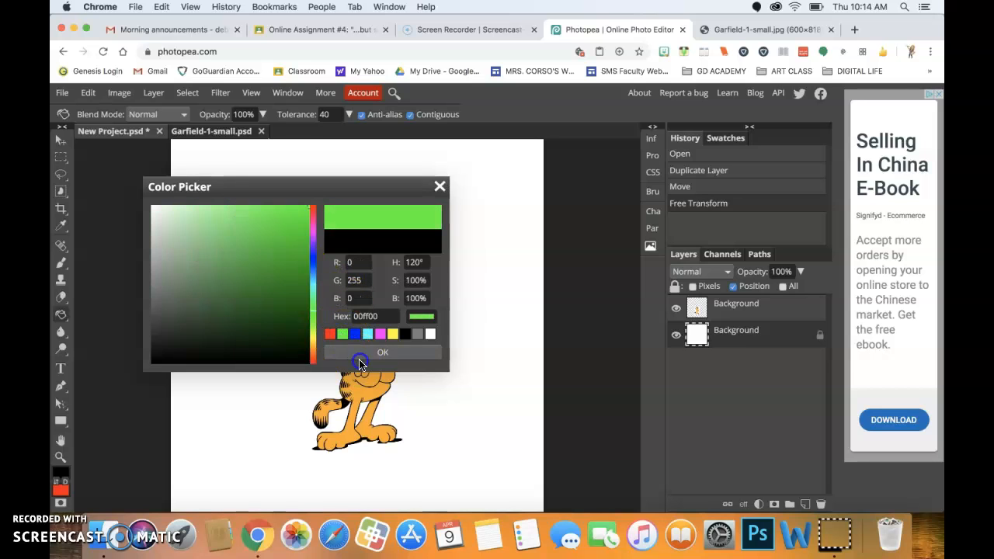
{"action": "left_click", "coordinate": [359, 360]}
{"action": "left_click", "coordinate": [203, 278]}
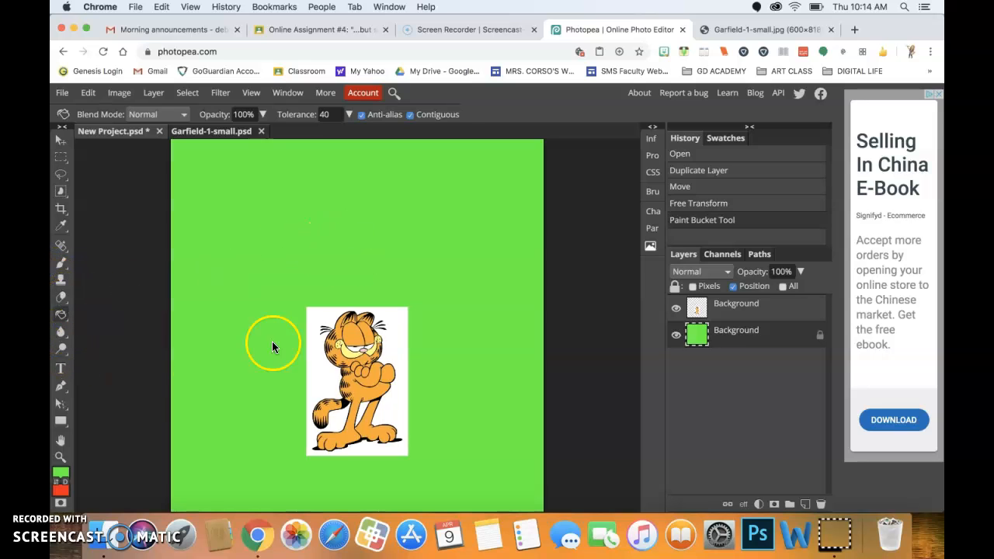
Activate the Move tool, select the Garfield layer, and shift the image slightly on the canvas.
{"action": "left_click", "coordinate": [62, 141]}
{"action": "left_click", "coordinate": [374, 357]}
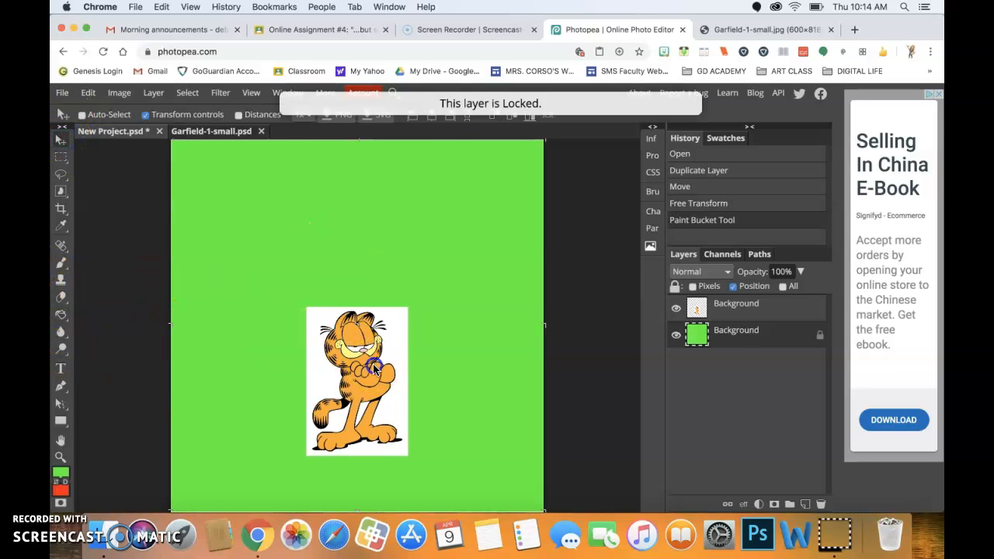
{"action": "left_click", "coordinate": [752, 309]}
{"action": "mouse_move", "coordinate": [380, 371]}
{"action": "left_mouse_down"}
{"action": "mouse_move", "coordinate": [375, 314]}
{"action": "mouse_move", "coordinate": [376, 374]}
{"action": "left_mouse_up"}
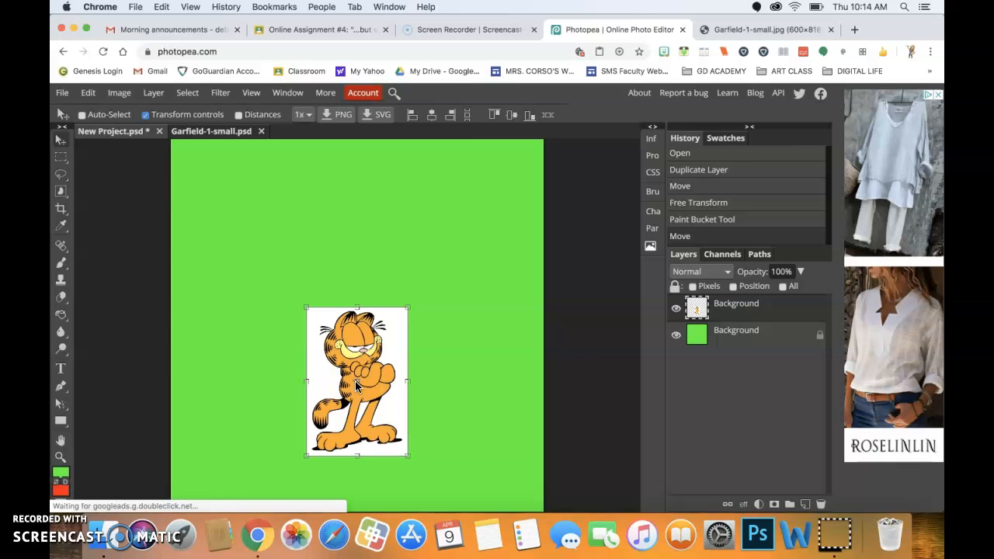
{"action": "left_click", "coordinate": [355, 380]}
{"action": "left_click_drag", "start_coordinate": [373, 379], "coordinate": [370, 344]}
{"action": "key", "text": "Return"}
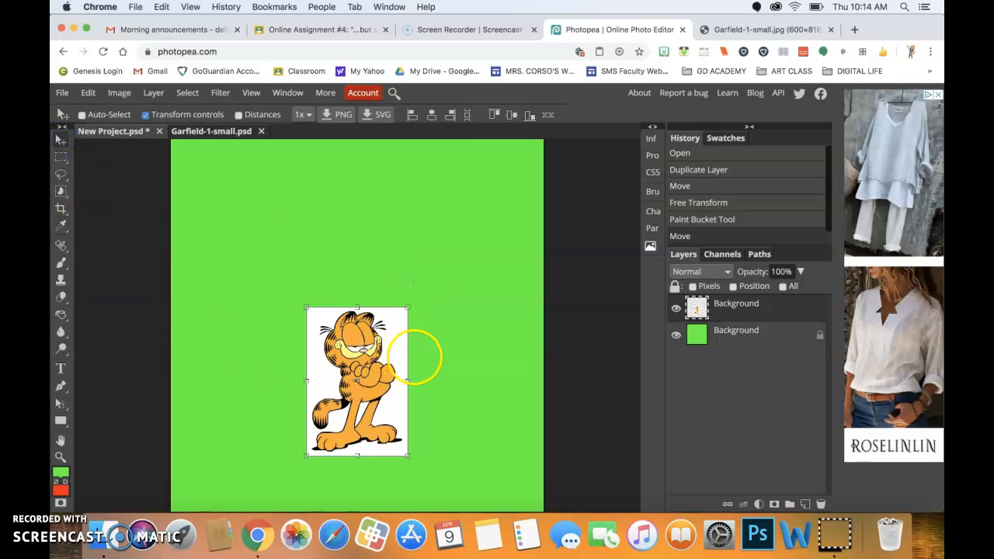
Duplicate the Garfield image twice, placing one copy on each side of the original in a level row.
{"action": "left_click_drag", "start_coordinate": [379, 350], "coordinate": [497, 350]}
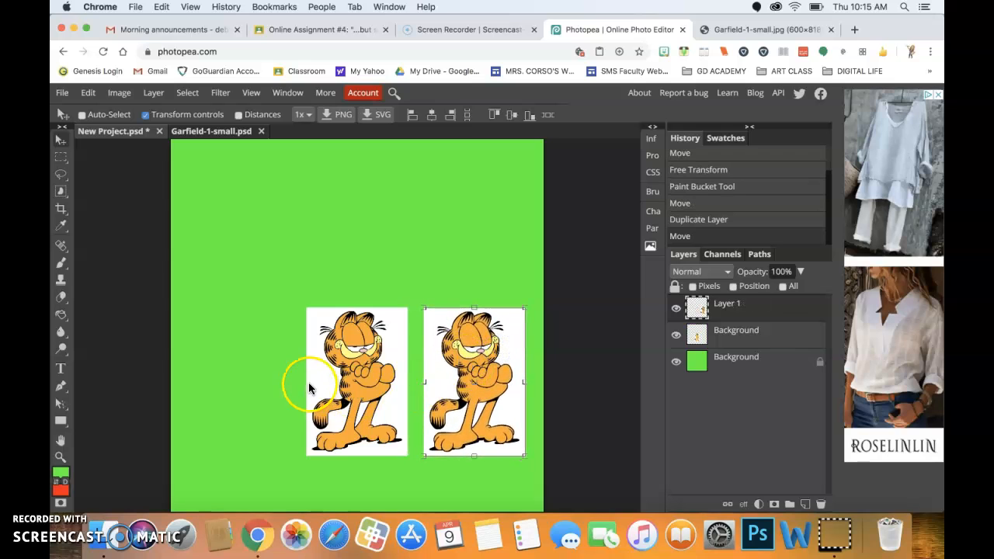
{"action": "left_click", "coordinate": [714, 332]}
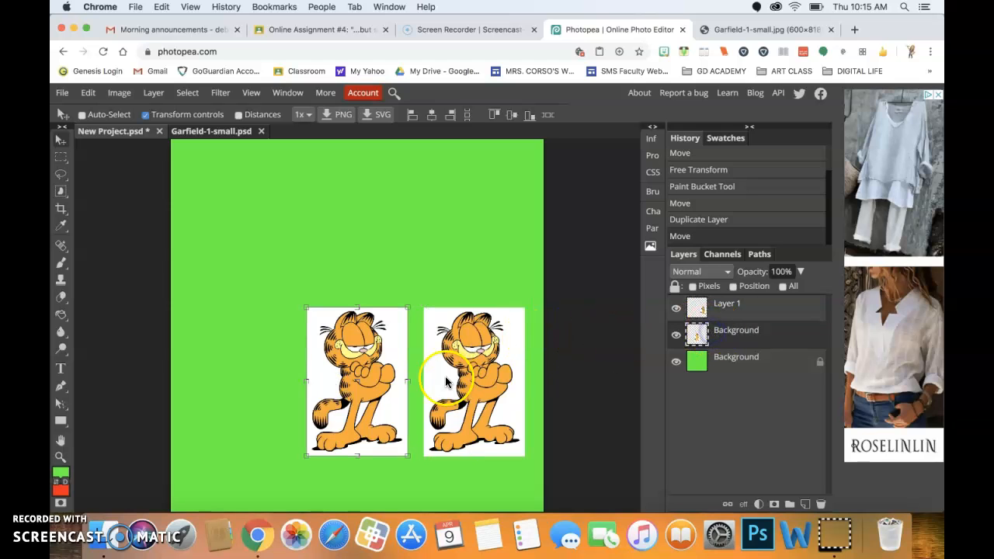
{"action": "left_click_drag", "start_coordinate": [337, 386], "coordinate": [213, 384]}
{"action": "left_click_drag", "start_coordinate": [481, 399], "coordinate": [479, 397]}
{"action": "left_click_drag", "start_coordinate": [240, 372], "coordinate": [242, 374]}
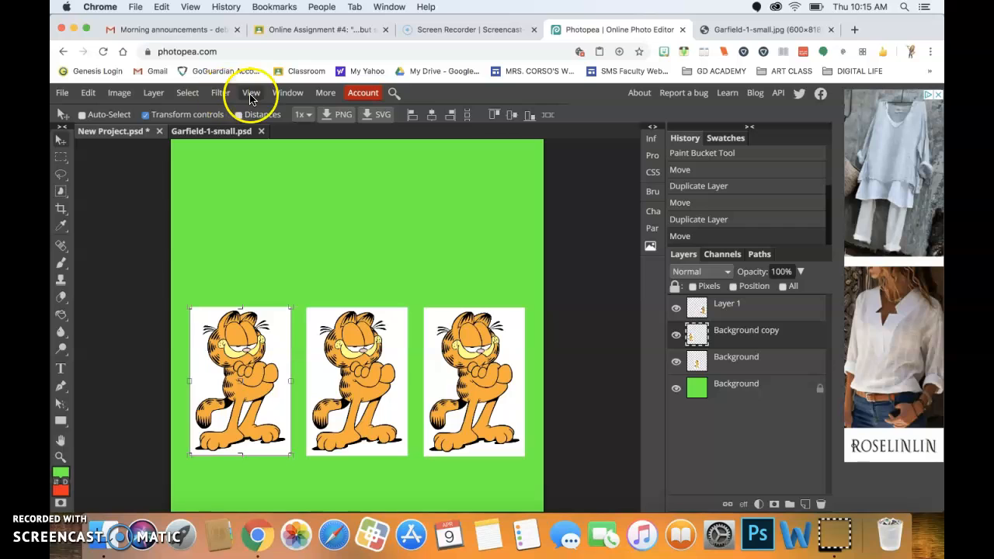
Try the Django 25.CUBE Color Lookup adjustment on the left Garfield copy and cancel it.
{"action": "left_click", "coordinate": [187, 94]}
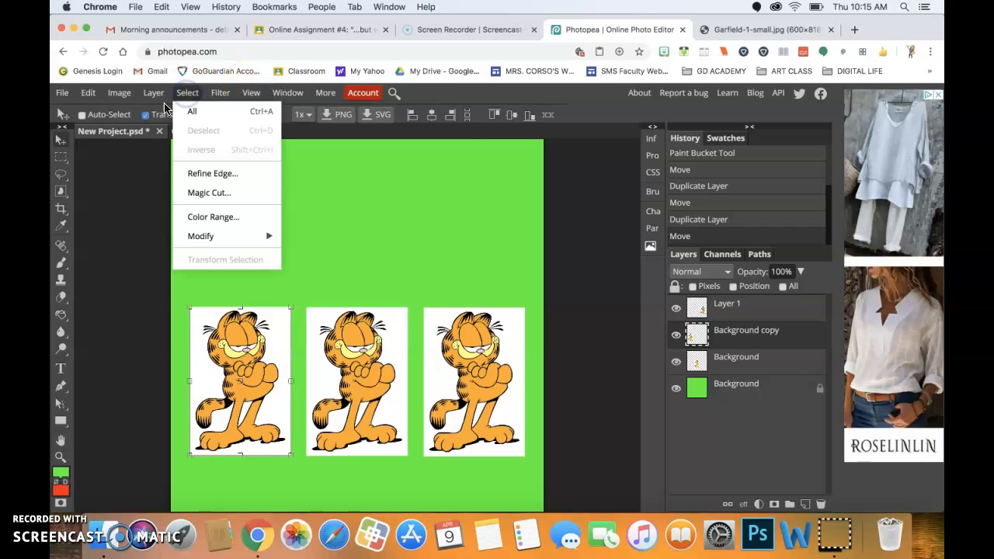
{"action": "left_click", "coordinate": [154, 98]}
{"action": "mouse_move", "coordinate": [195, 89]}
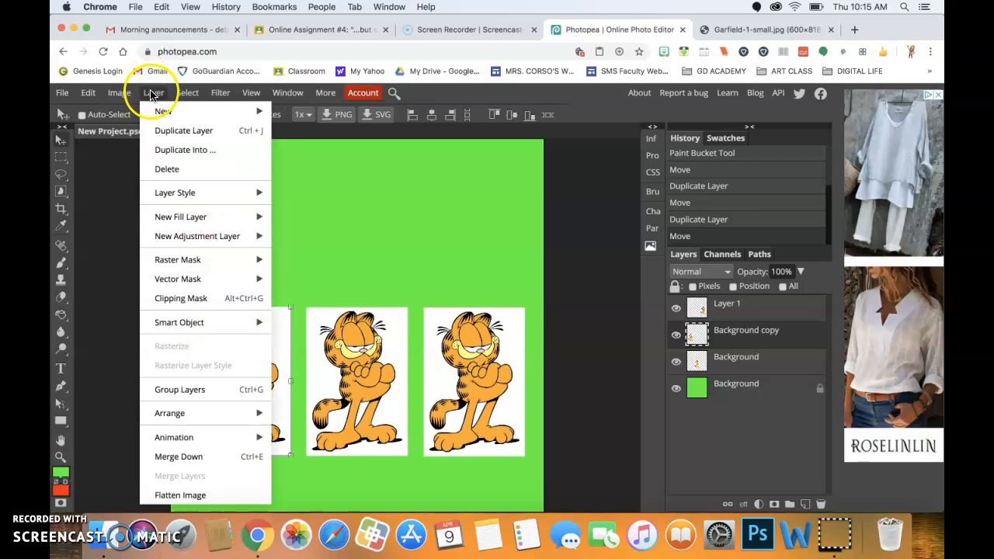
{"action": "mouse_move", "coordinate": [115, 91]}
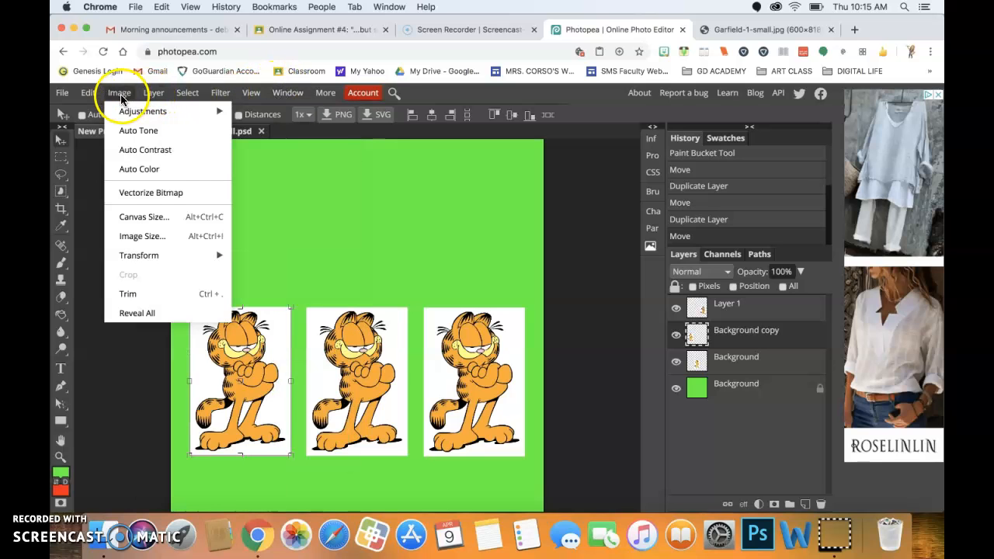
{"action": "mouse_move", "coordinate": [121, 117]}
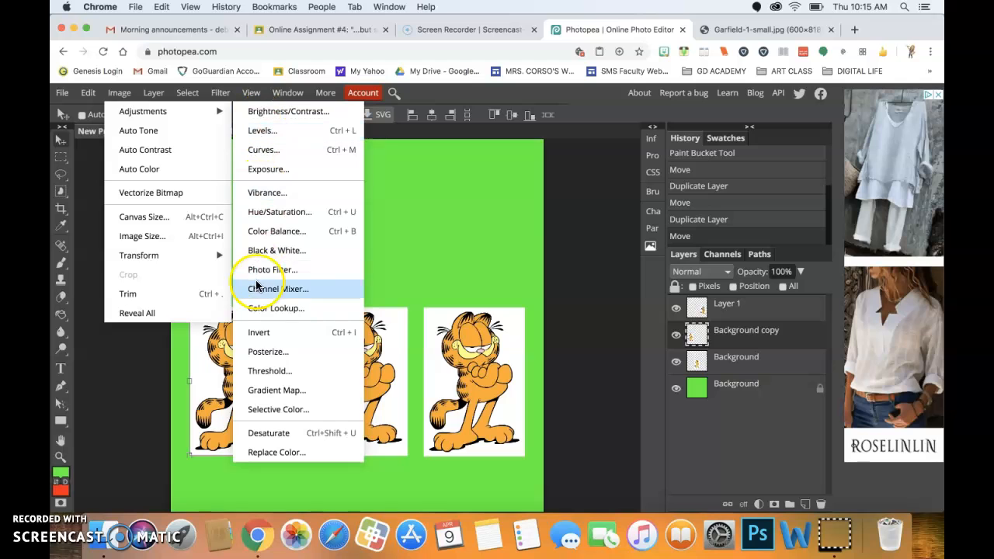
{"action": "left_click", "coordinate": [259, 309]}
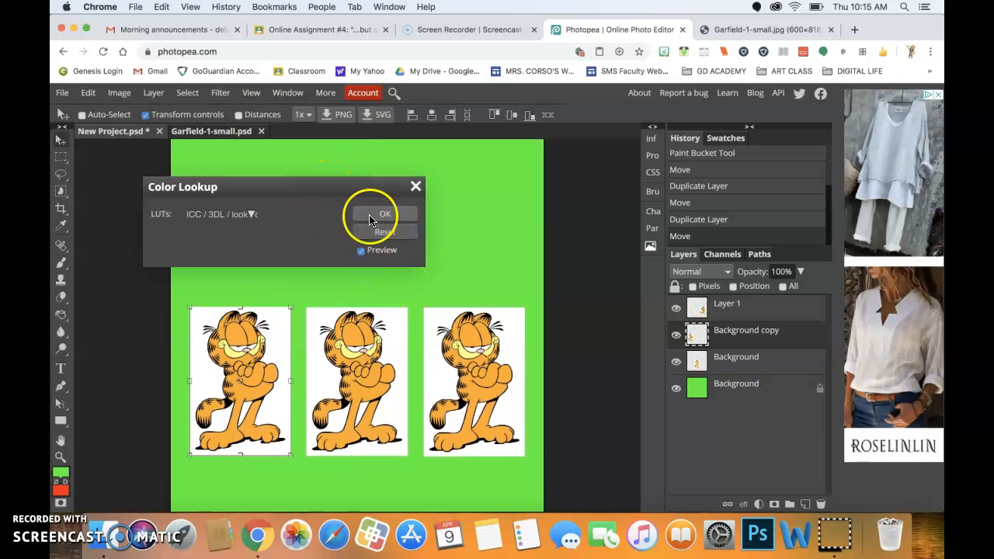
{"action": "left_click", "coordinate": [216, 214]}
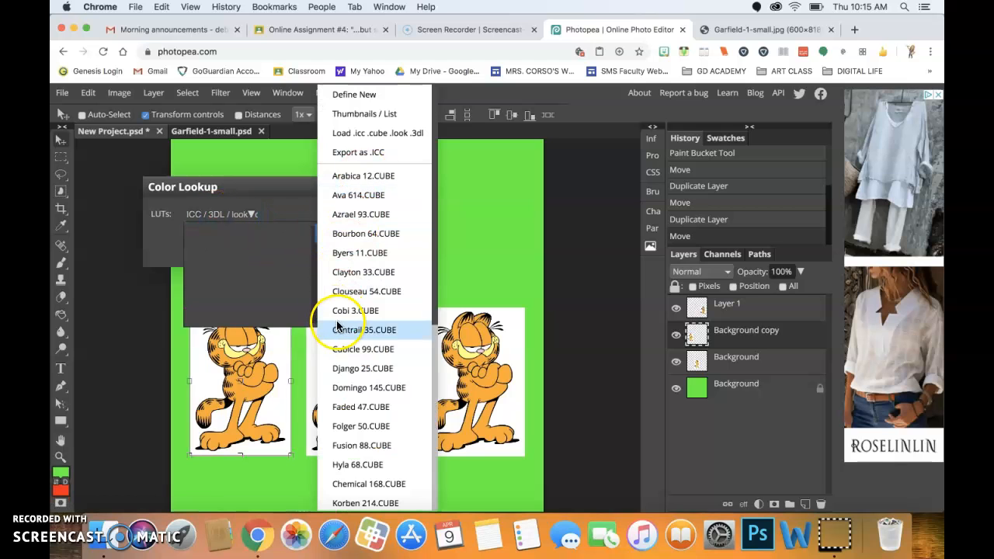
{"action": "left_click", "coordinate": [345, 370]}
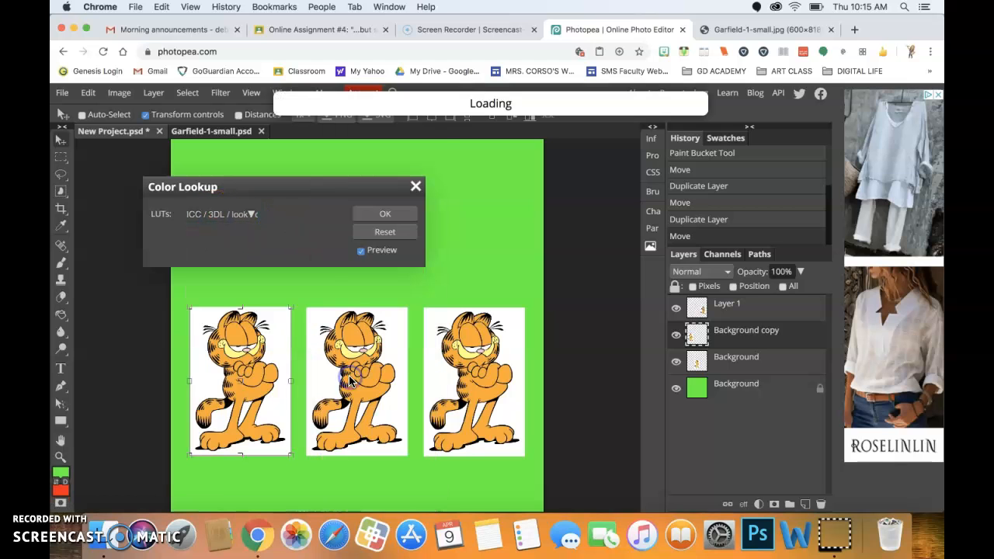
{"action": "left_click", "coordinate": [214, 214]}
{"action": "left_click", "coordinate": [255, 240]}
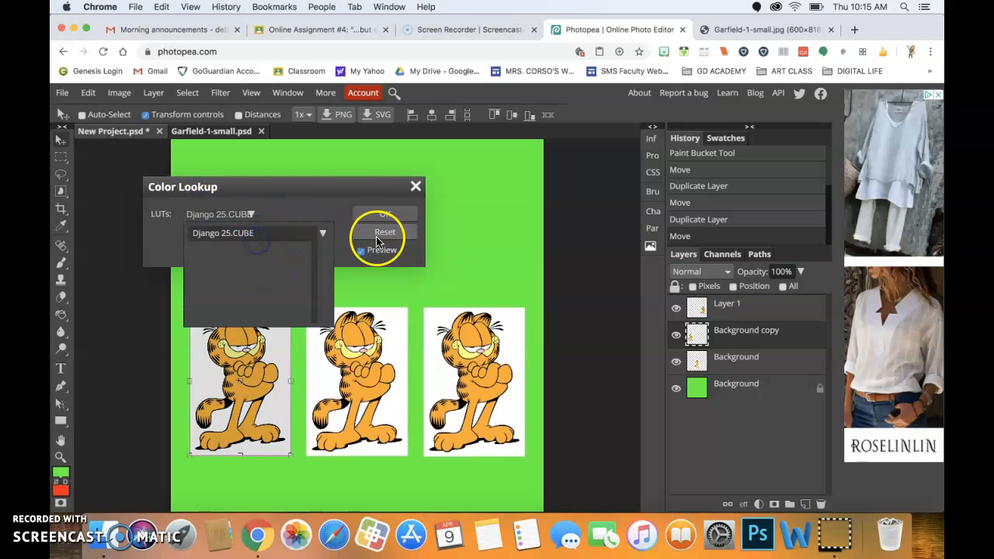
{"action": "left_click", "coordinate": [416, 188]}
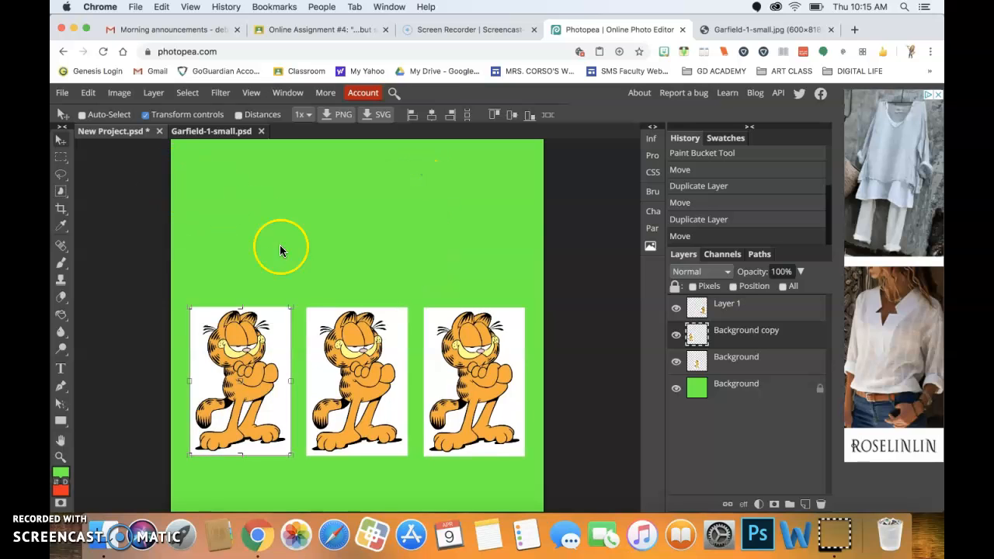
Try a Hue/Saturation adjustment of hue 31, saturation -12 and lightness 13 on the left Garfield copy and cancel it.
{"action": "left_click", "coordinate": [277, 396]}
{"action": "key", "text": "super+u"}
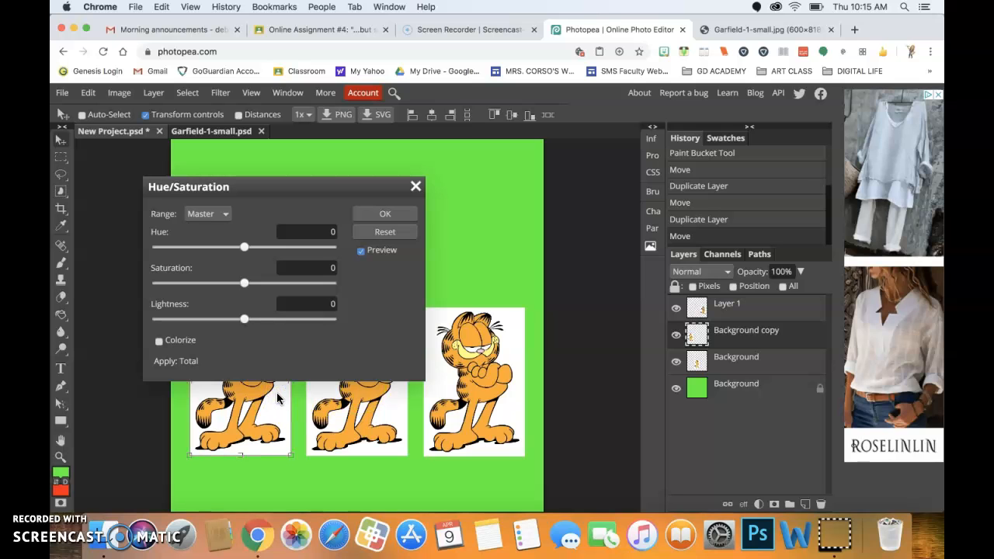
{"action": "left_click_drag", "start_coordinate": [353, 185], "coordinate": [666, 140]}
{"action": "mouse_move", "coordinate": [588, 197]}
{"action": "left_mouse_down"}
{"action": "mouse_move", "coordinate": [628, 197]}
{"action": "mouse_move", "coordinate": [592, 197]}
{"action": "mouse_move", "coordinate": [600, 201]}
{"action": "left_mouse_up"}
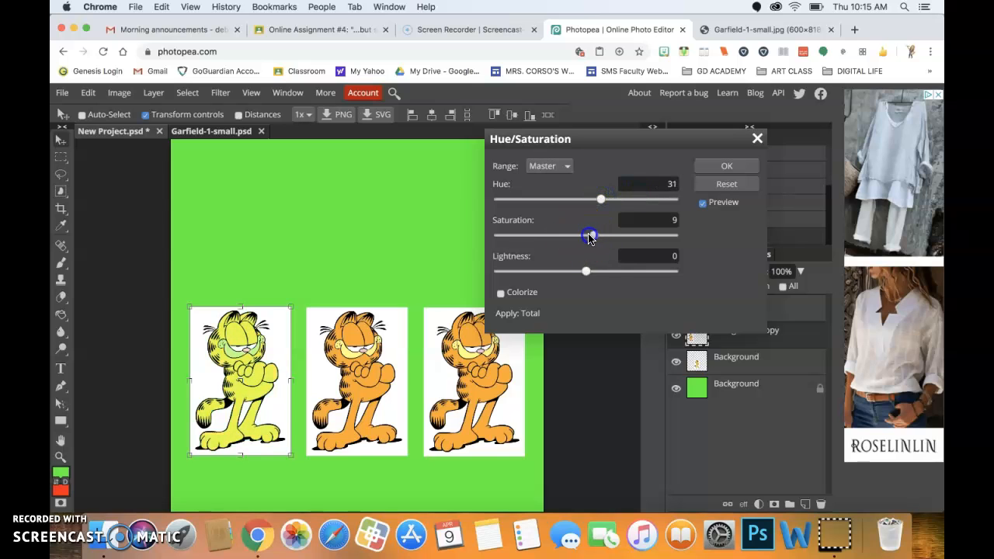
{"action": "left_click_drag", "start_coordinate": [586, 272], "coordinate": [599, 274]}
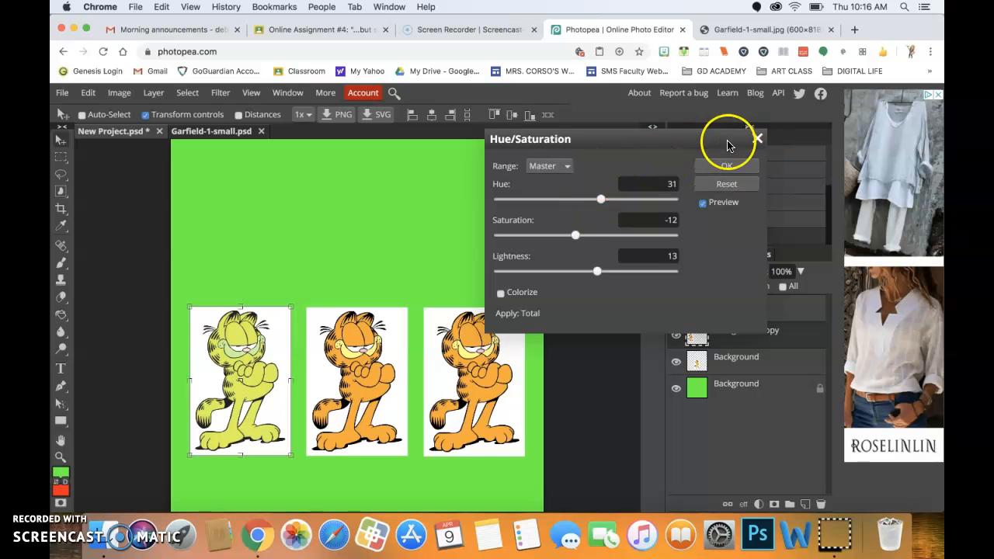
{"action": "left_click", "coordinate": [757, 138]}
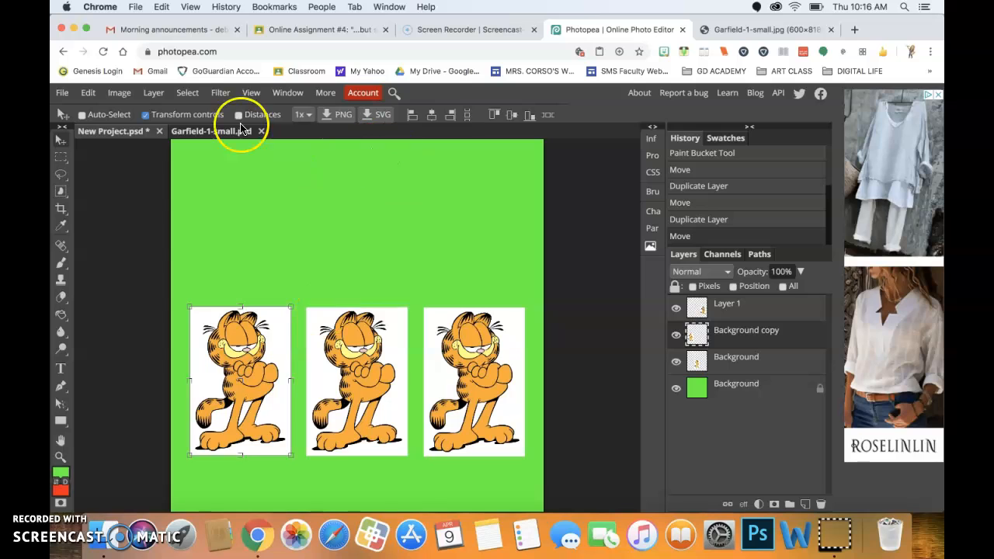
{"action": "left_click", "coordinate": [222, 94]}
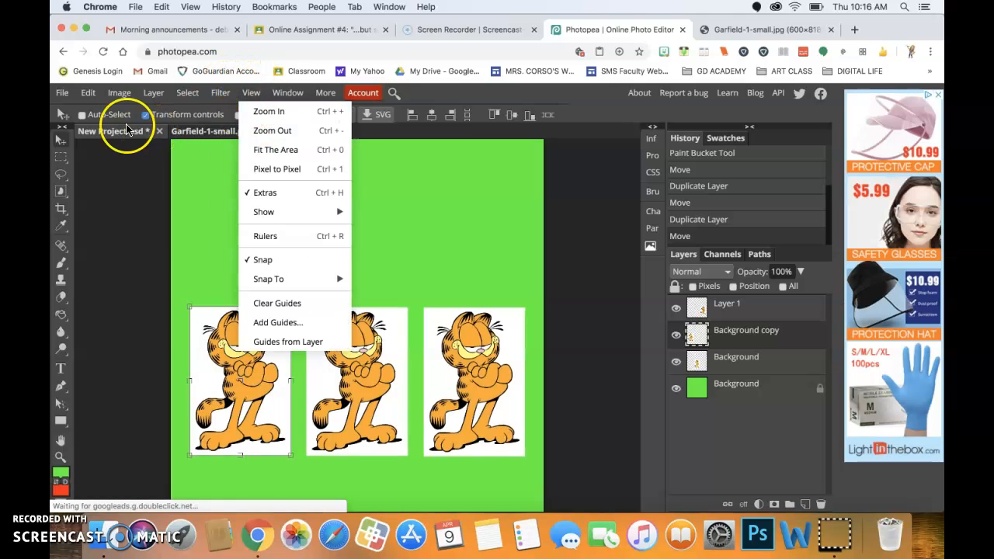
{"action": "left_click", "coordinate": [104, 174]}
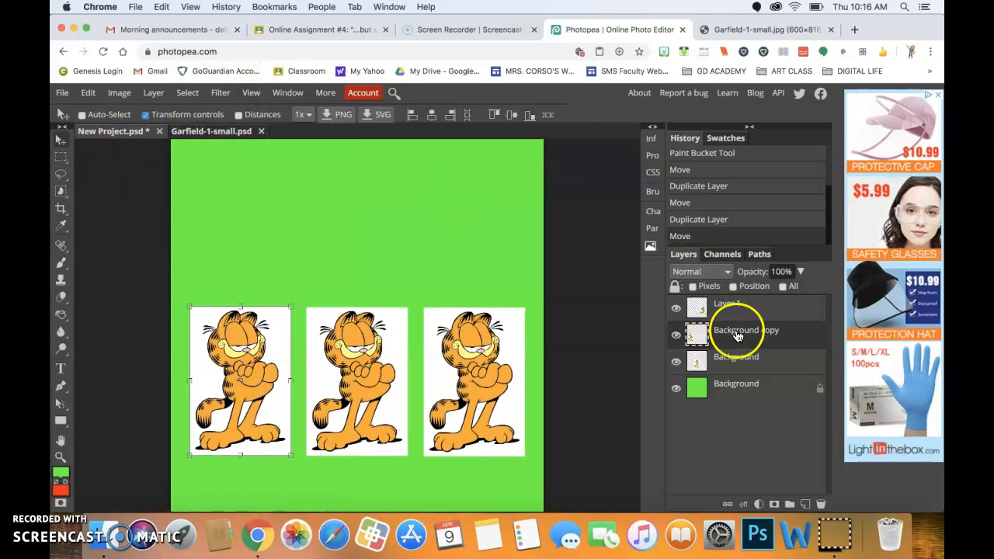
Delete all three Garfield layers, keeping only the green Background layer.
{"action": "left_click_drag", "start_coordinate": [743, 311], "coordinate": [821, 504]}
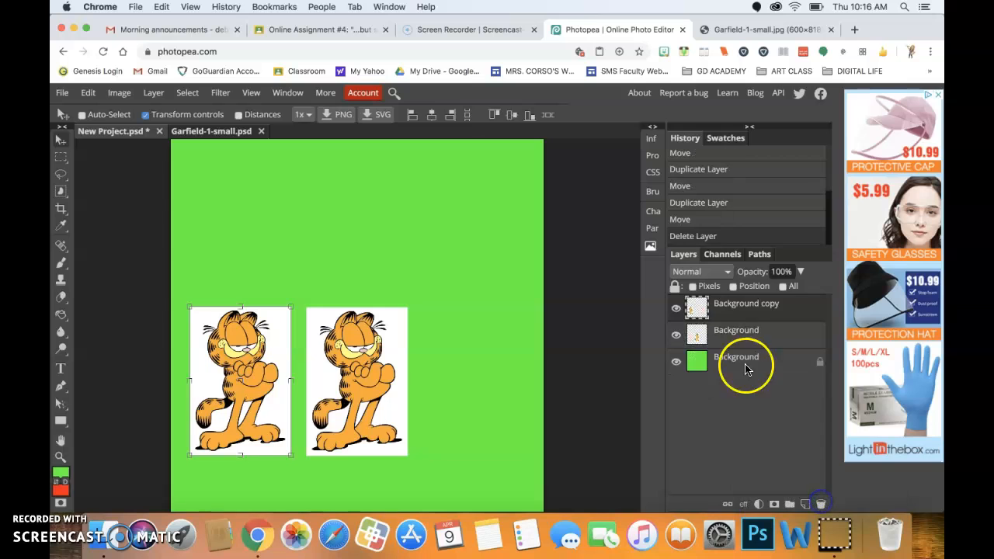
{"action": "left_click_drag", "start_coordinate": [755, 312], "coordinate": [820, 506]}
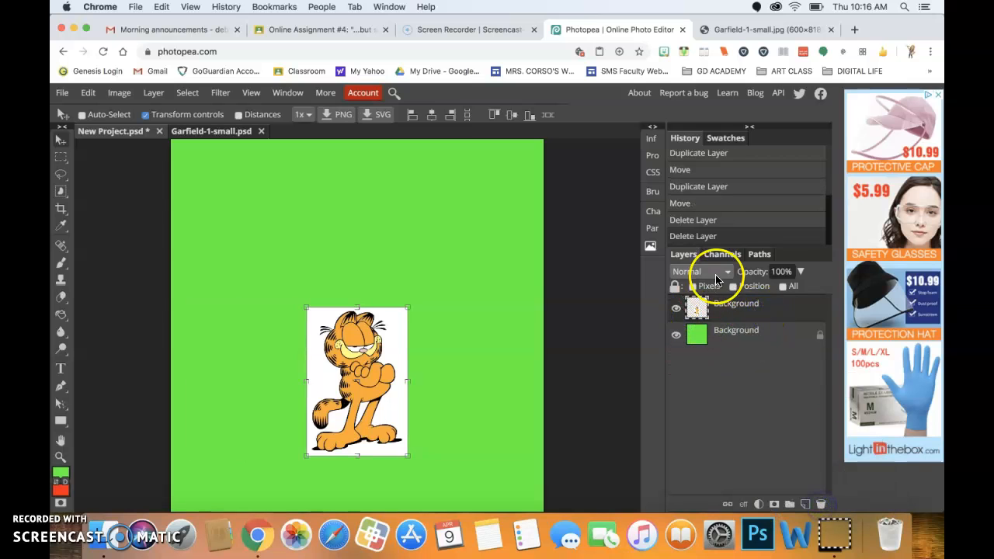
{"action": "left_click_drag", "start_coordinate": [724, 318], "coordinate": [821, 504]}
Draw a rectangular selection in the middle of the canvas and add a new empty layer above the Background.
{"action": "left_click", "coordinate": [62, 156]}
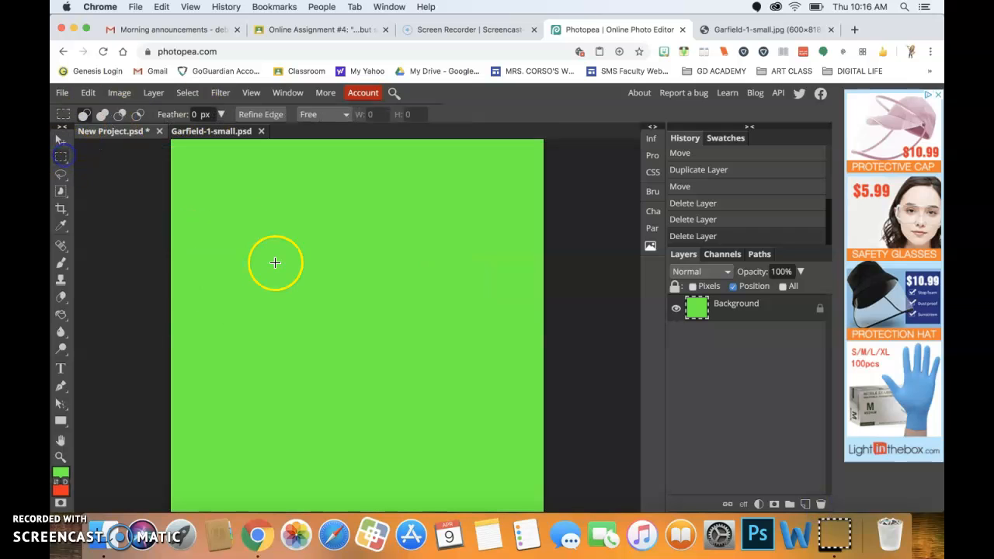
{"action": "left_click_drag", "start_coordinate": [272, 259], "coordinate": [429, 387]}
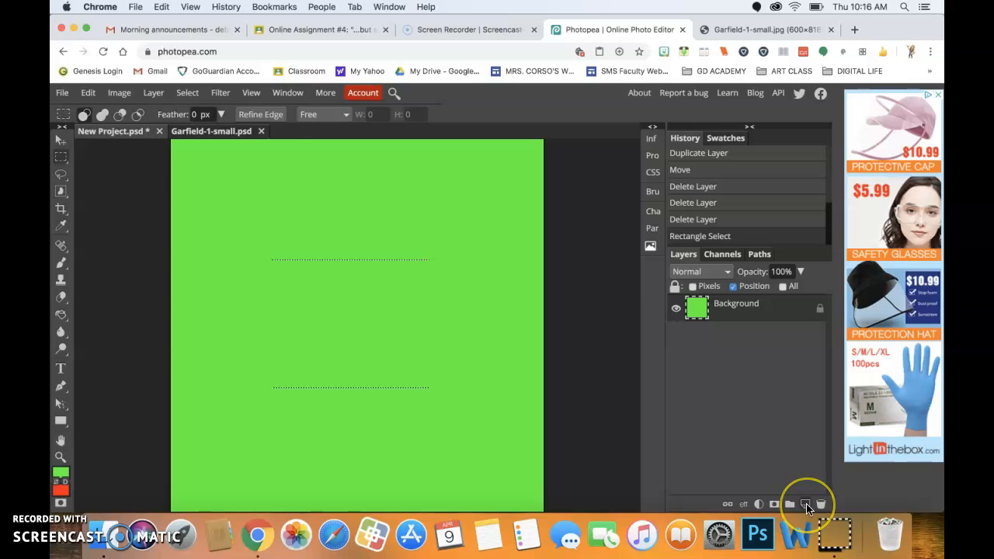
{"action": "left_click", "coordinate": [805, 505]}
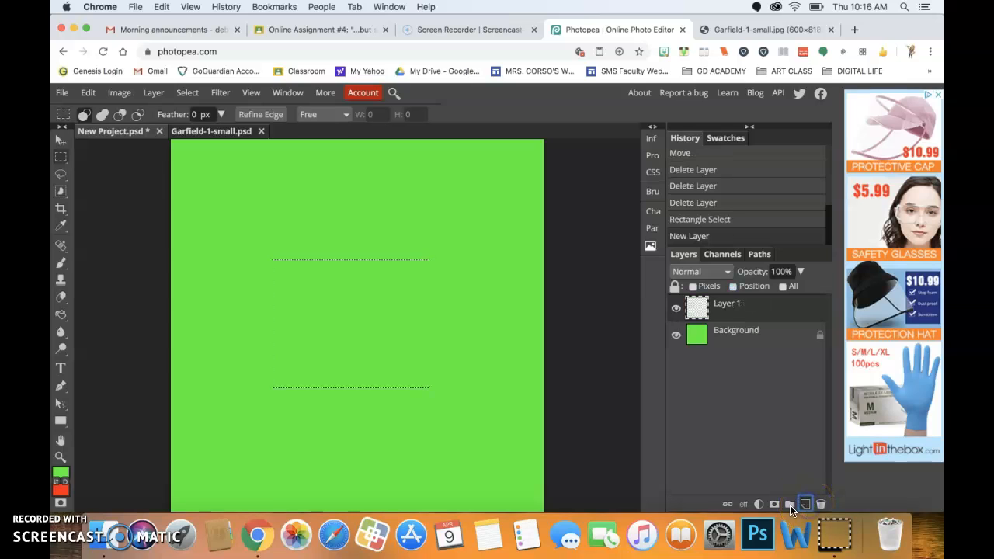
{"action": "left_click", "coordinate": [62, 474]}
{"action": "left_click", "coordinate": [312, 212]}
{"action": "left_click_drag", "start_coordinate": [312, 212], "coordinate": [312, 226]}
{"action": "left_click", "coordinate": [439, 187]}
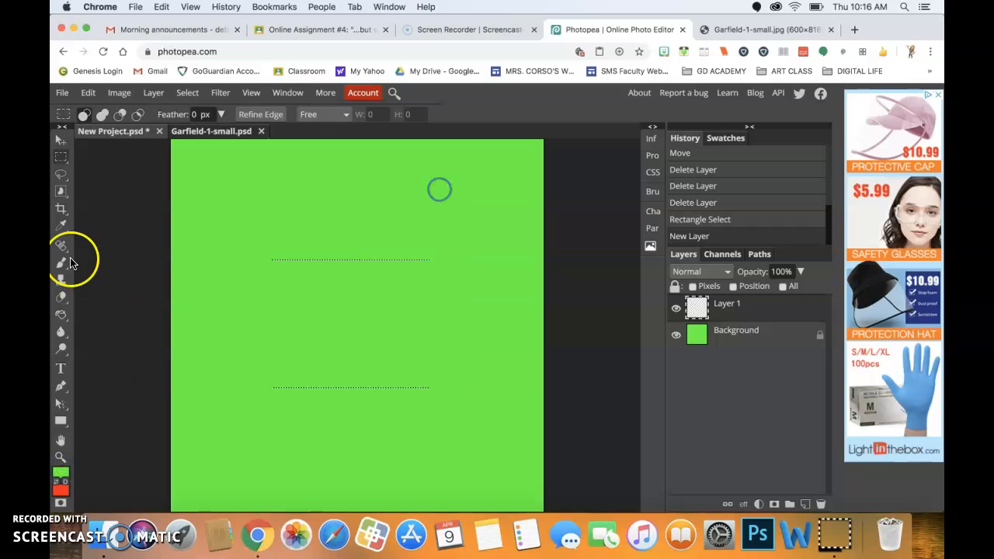
Activate the Paint Bucket tool and fill the rectangular selection on Layer 1 with the current green.
{"action": "left_click", "coordinate": [60, 314]}
{"action": "left_click", "coordinate": [349, 282]}
{"action": "left_click", "coordinate": [355, 301]}
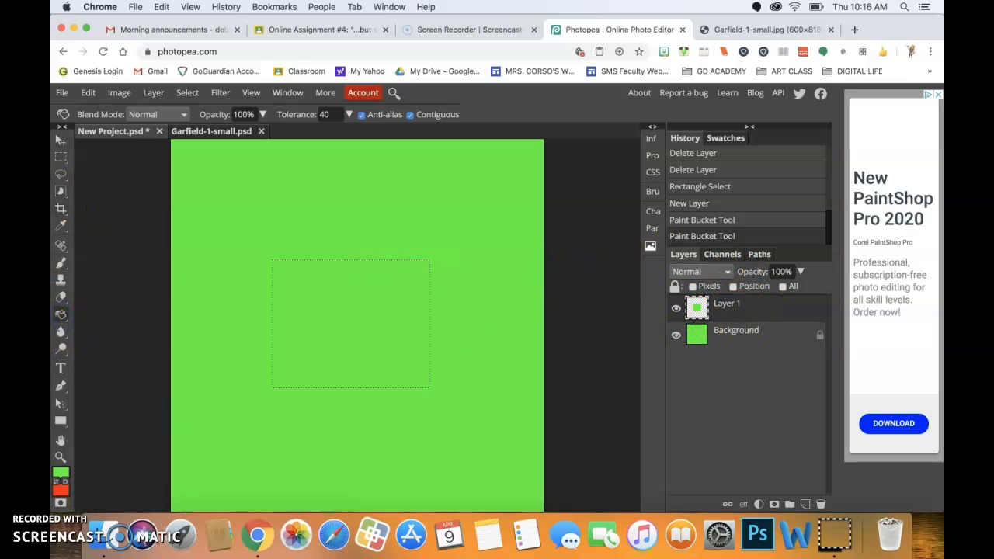
Set the foreground color to purple da00ff and fill the rectangular selection on Layer 1 with it.
{"action": "left_click", "coordinate": [61, 472]}
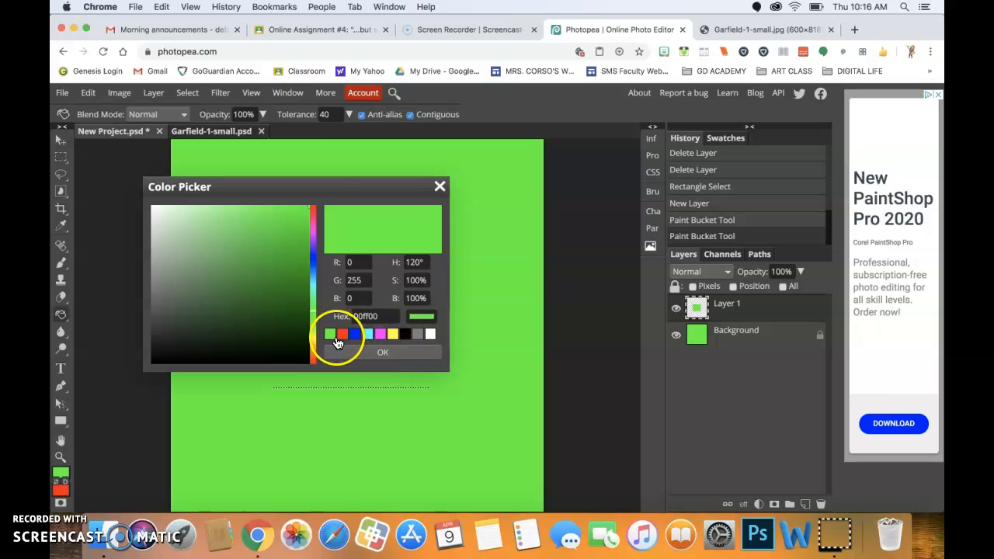
{"action": "left_click", "coordinate": [314, 237]}
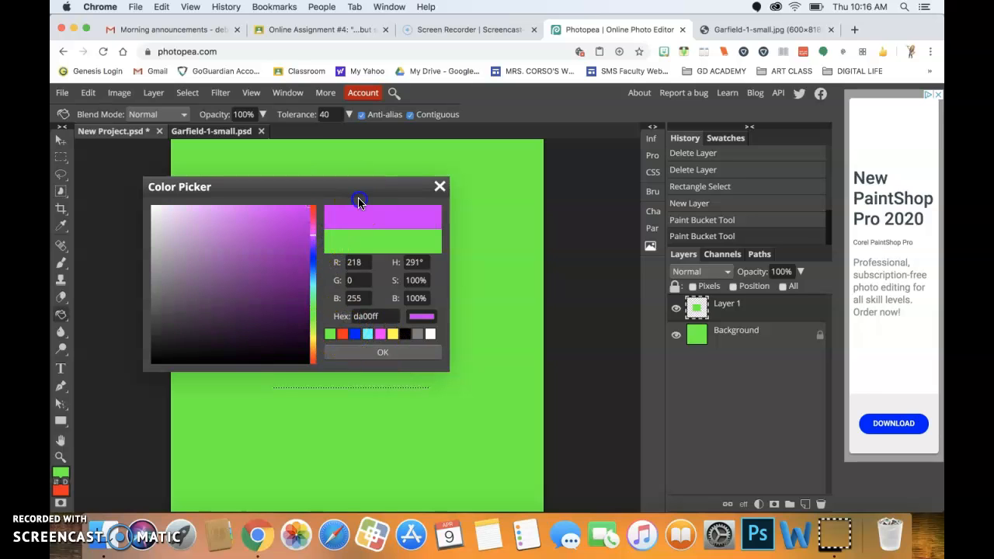
{"action": "left_click", "coordinate": [368, 354]}
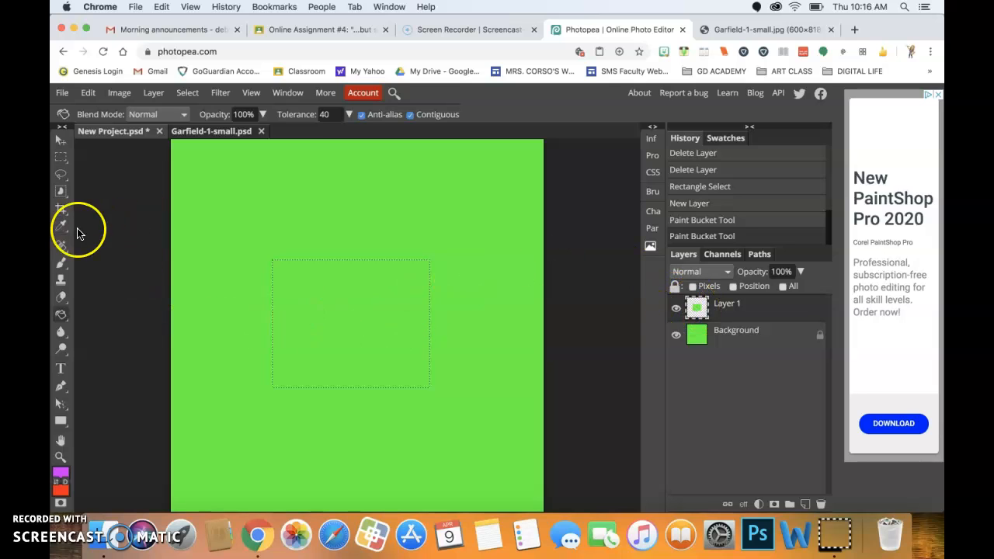
{"action": "left_click", "coordinate": [307, 309]}
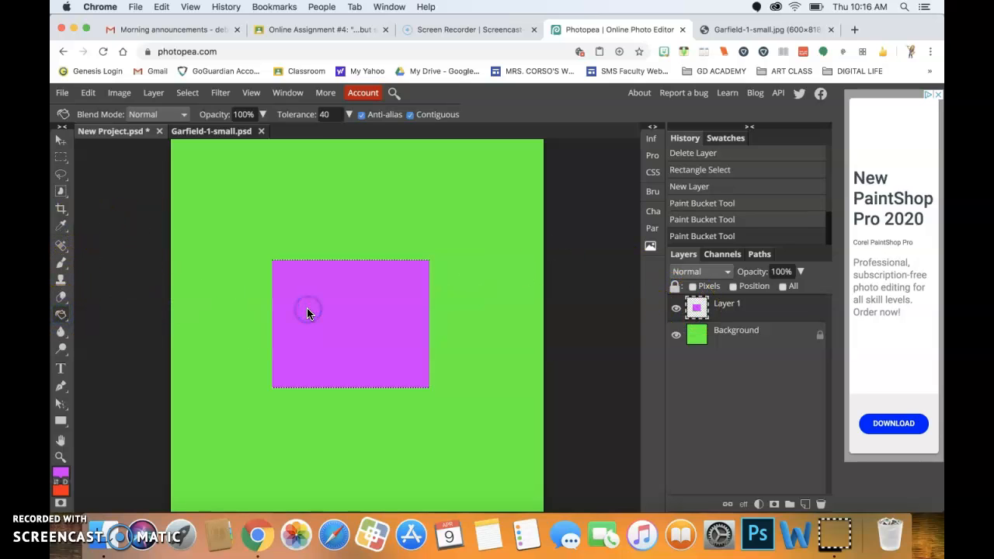
Deselect the filled area and move the purple rectangle on Layer 1 slightly toward the centre of the canvas.
{"action": "key", "text": "ctrl+d"}
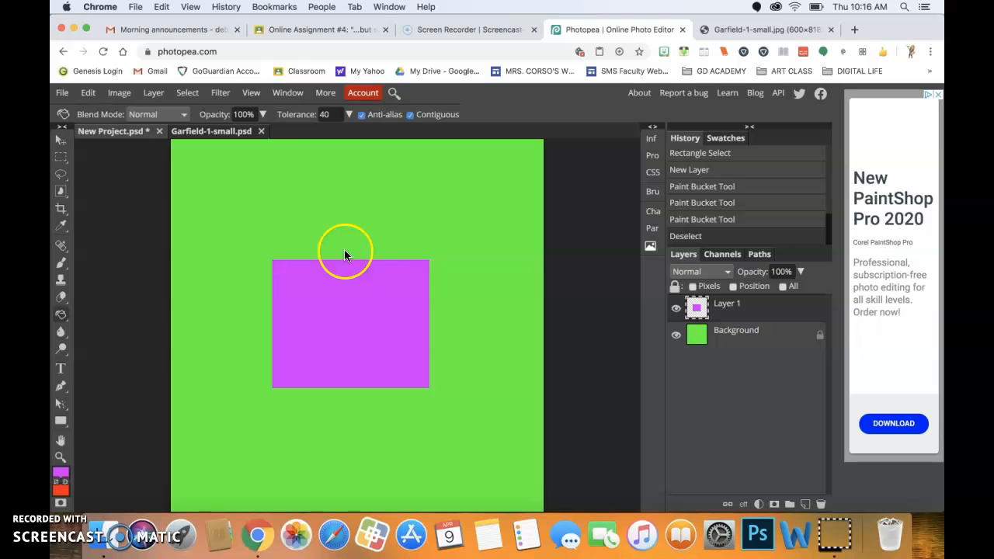
{"action": "left_click", "coordinate": [60, 141]}
{"action": "mouse_move", "coordinate": [302, 324]}
{"action": "left_mouse_down"}
{"action": "mouse_move", "coordinate": [313, 337]}
{"action": "mouse_move", "coordinate": [300, 304]}
{"action": "mouse_move", "coordinate": [302, 331]}
{"action": "left_mouse_up"}
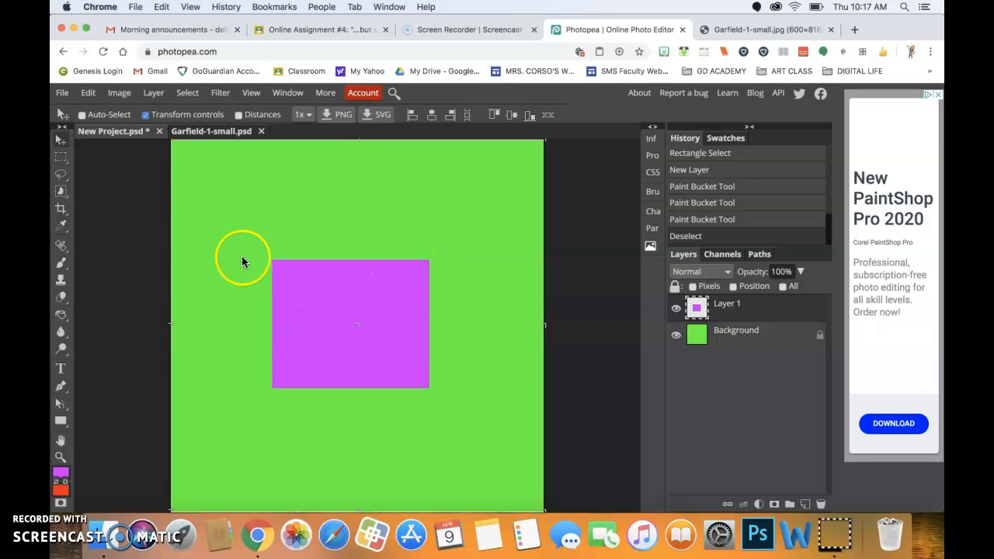
{"action": "left_click", "coordinate": [118, 239]}
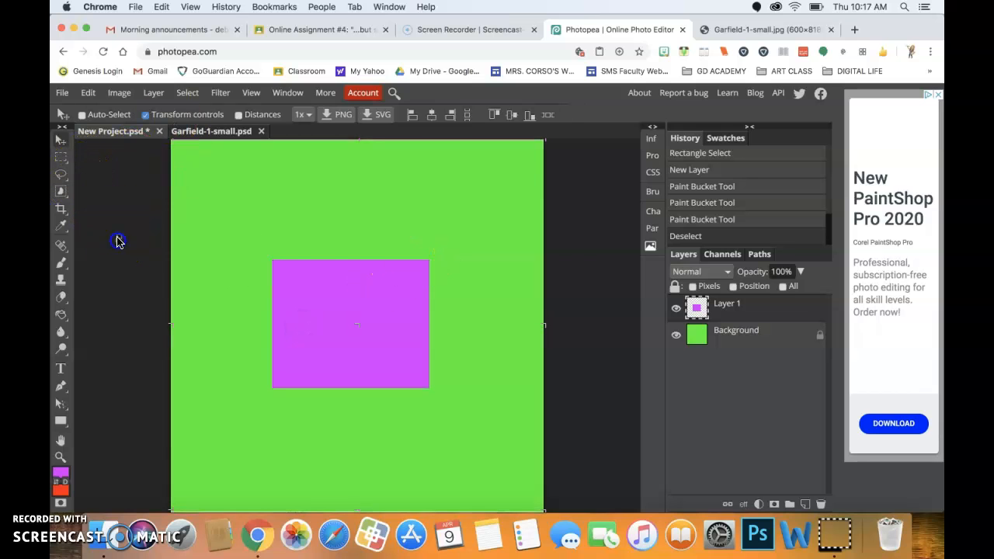
{"action": "left_click", "coordinate": [528, 114]}
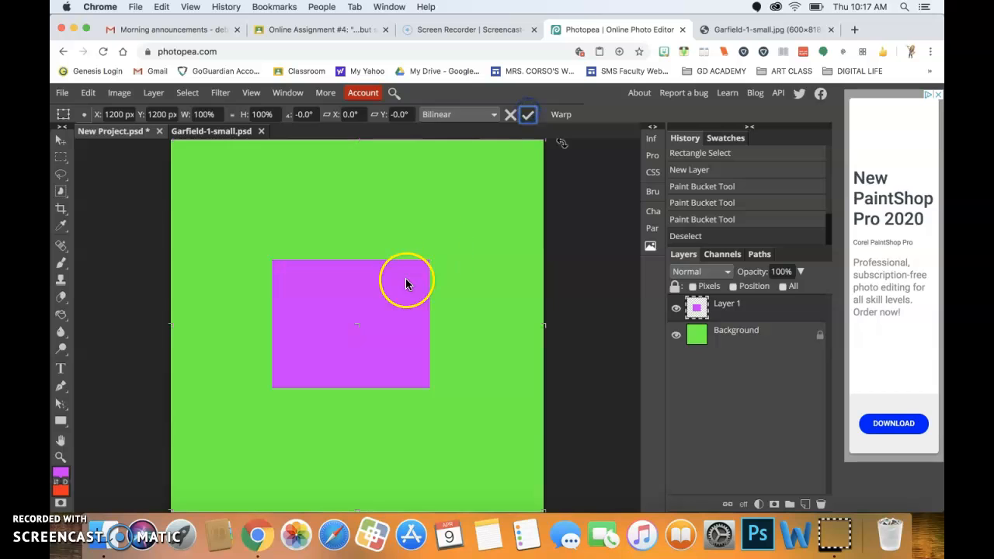
{"action": "mouse_move", "coordinate": [349, 333]}
{"action": "left_mouse_down"}
{"action": "mouse_move", "coordinate": [359, 334]}
{"action": "mouse_move", "coordinate": [359, 348]}
{"action": "mouse_move", "coordinate": [355, 334]}
{"action": "left_mouse_up"}
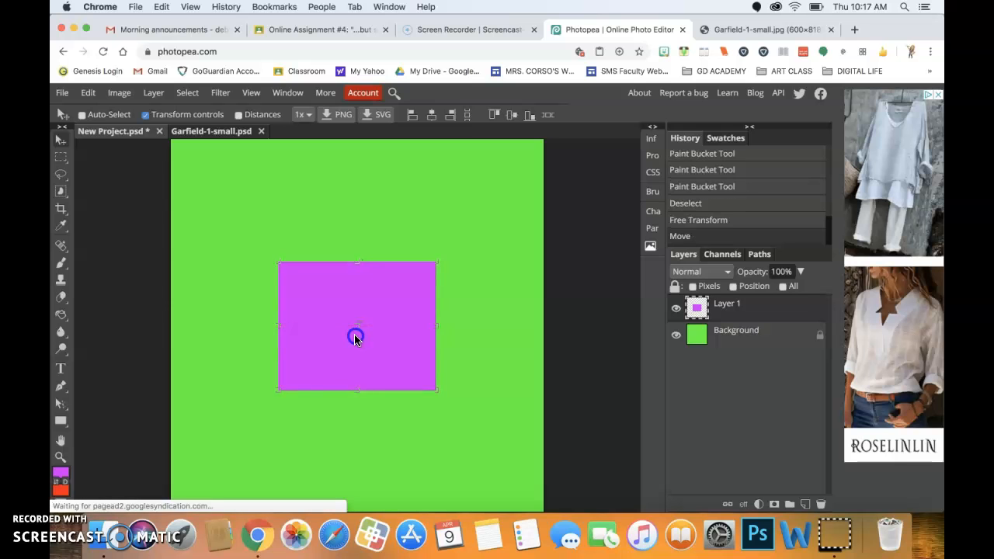
Lasso a freehand wavy area over the right side of the purple rectangle, cut it out and paste it as a new layer.
{"action": "left_click", "coordinate": [62, 173]}
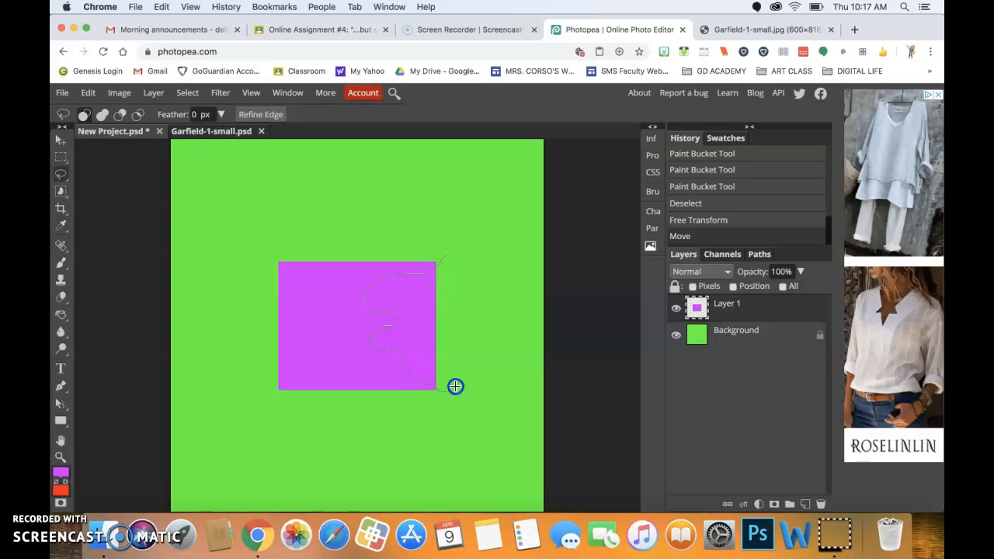
{"action": "left_click_drag", "start_coordinate": [449, 260], "coordinate": [449, 260]}
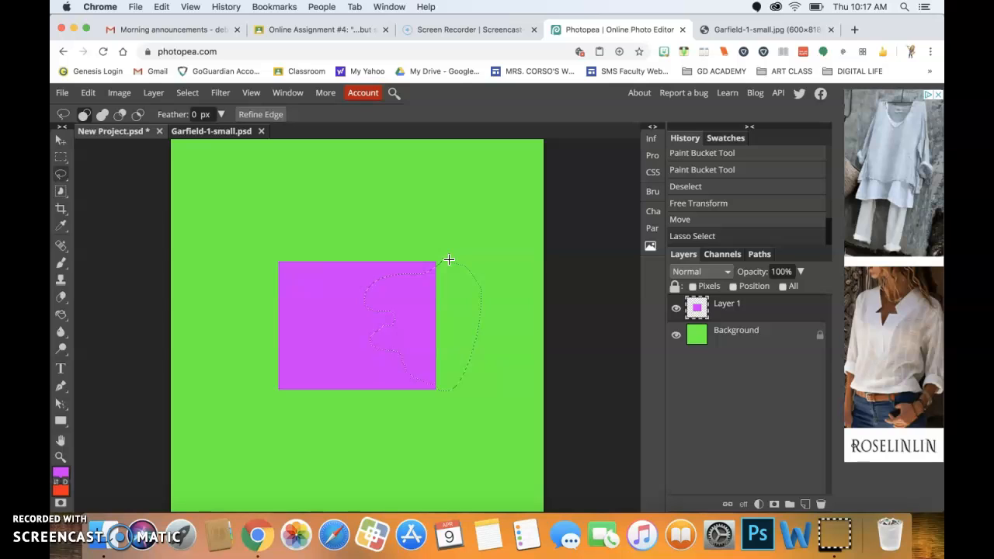
{"action": "key", "text": "Delete"}
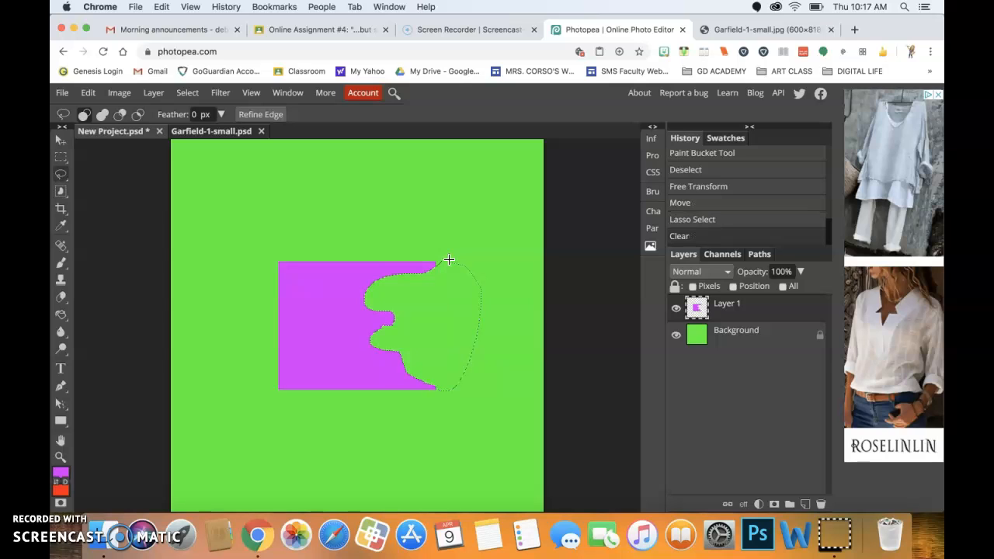
{"action": "key", "text": "super+v"}
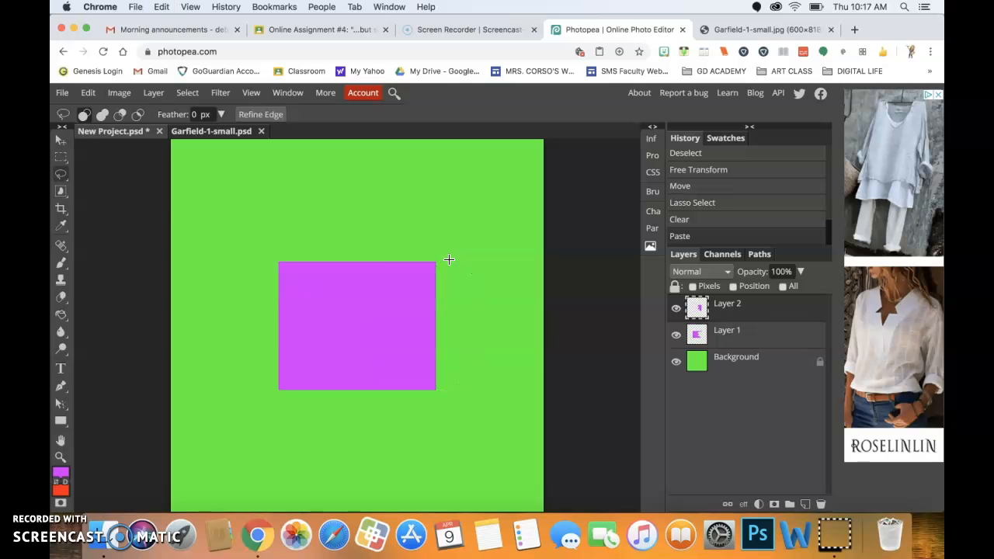
Flip the pasted piece on Layer 2 horizontally and move it so it mirrors its cutout across the rectangle's right edge.
{"action": "left_click", "coordinate": [61, 141]}
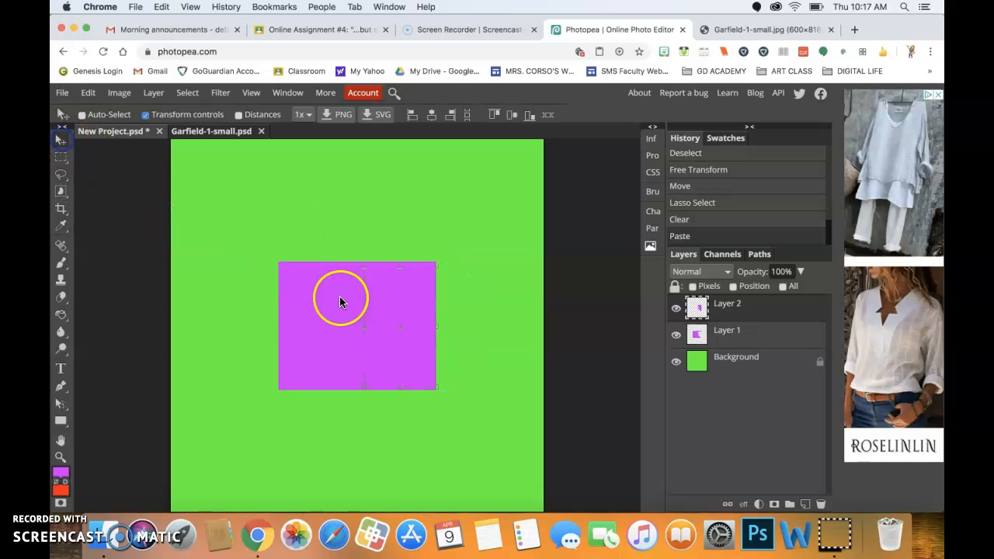
{"action": "left_click_drag", "start_coordinate": [383, 311], "coordinate": [434, 318]}
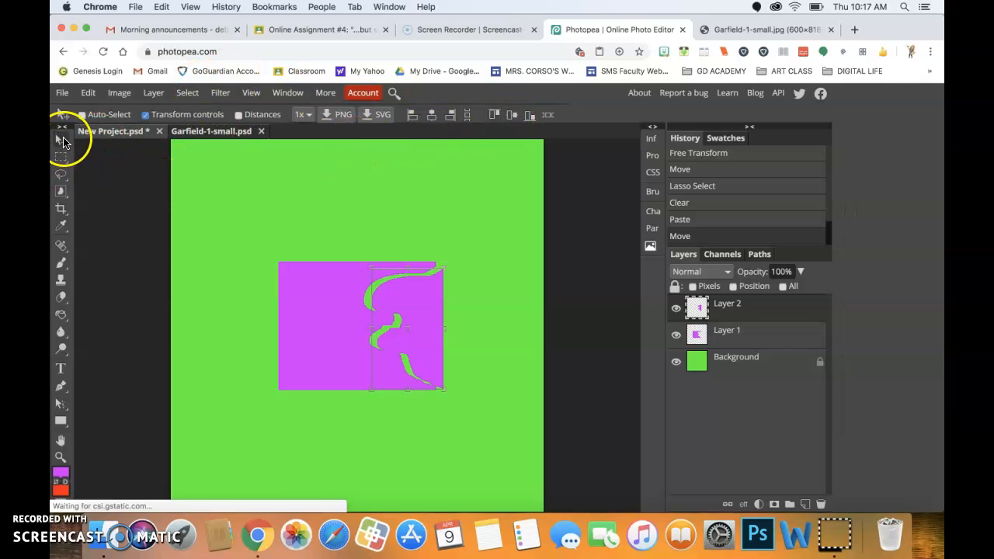
{"action": "left_click", "coordinate": [115, 97]}
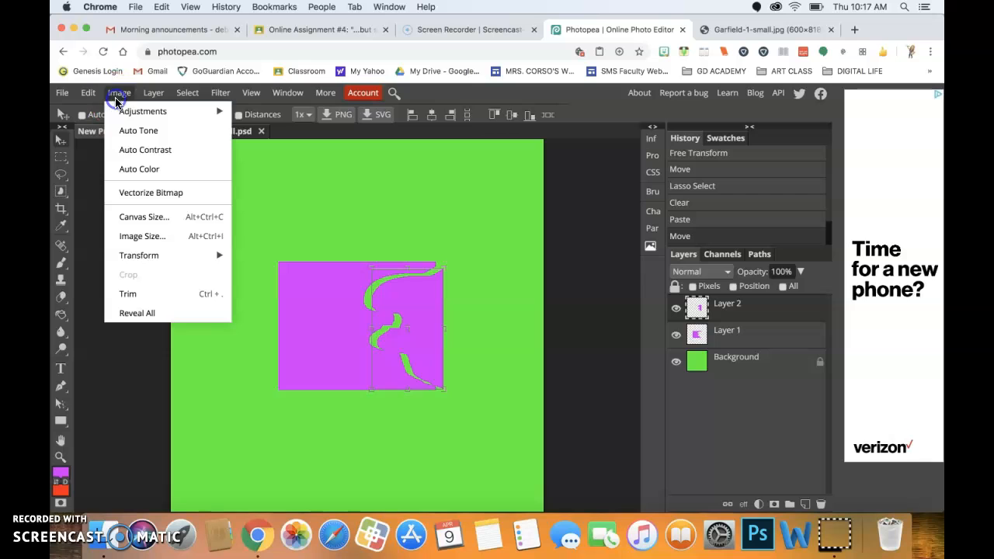
{"action": "mouse_move", "coordinate": [88, 94]}
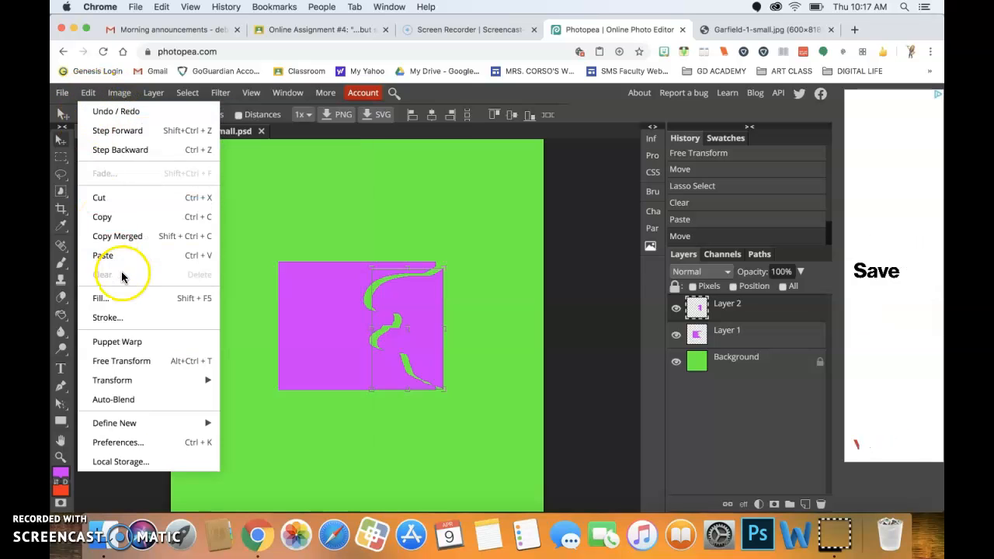
{"action": "left_click", "coordinate": [112, 379]}
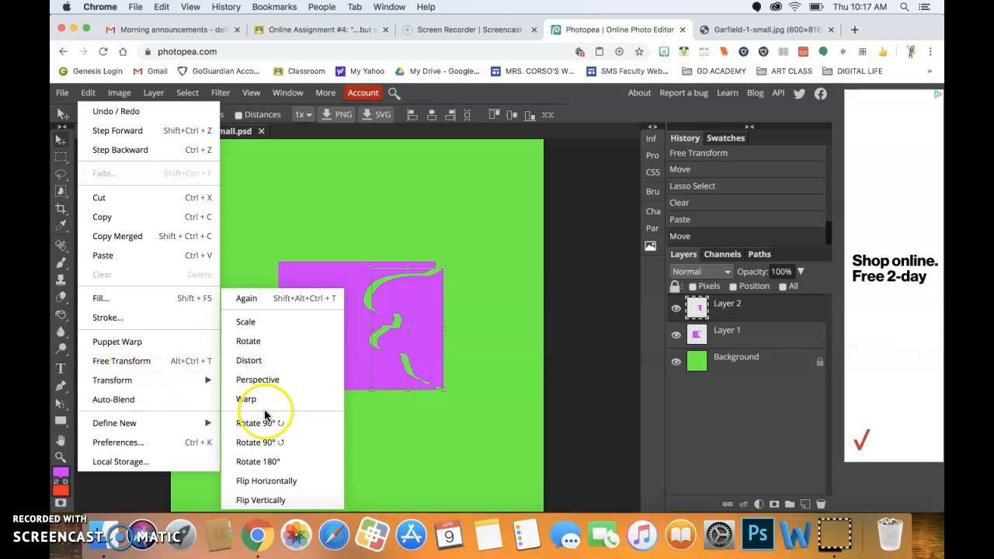
{"action": "left_click", "coordinate": [270, 481]}
{"action": "left_click_drag", "start_coordinate": [416, 305], "coordinate": [475, 303]}
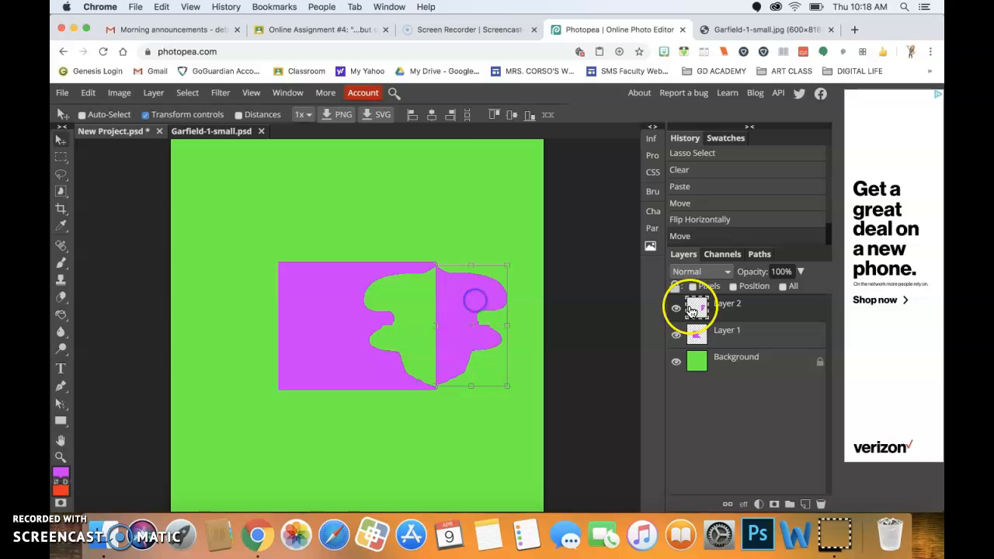
Make Layer 1 the active layer and switch to the Polygonal Lasso Select tool.
{"action": "left_click", "coordinate": [741, 335]}
{"action": "left_click", "coordinate": [62, 174]}
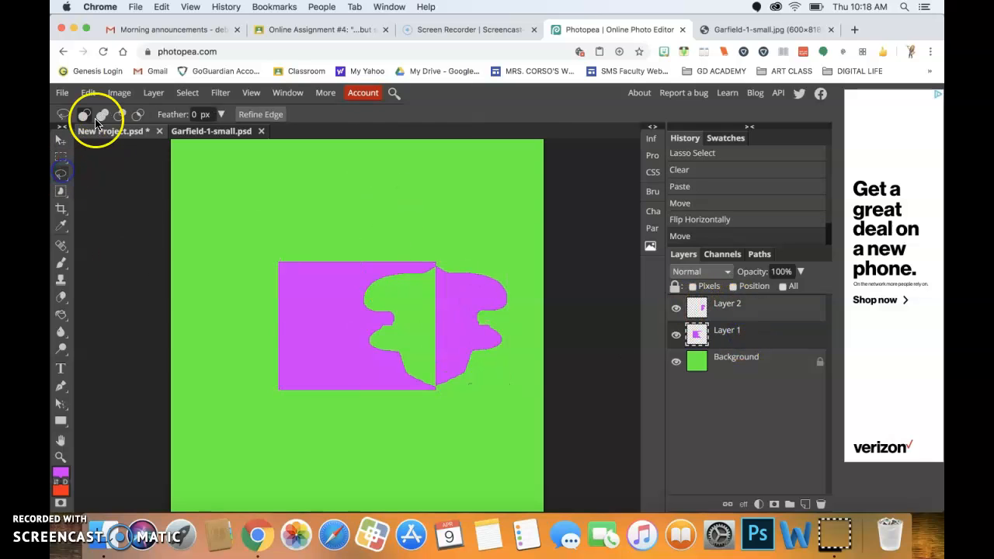
{"action": "mouse_move", "coordinate": [64, 175]}
{"action": "left_mouse_down"}
{"action": "mouse_move", "coordinate": [116, 182]}
{"action": "mouse_move", "coordinate": [116, 200]}
{"action": "left_mouse_up"}
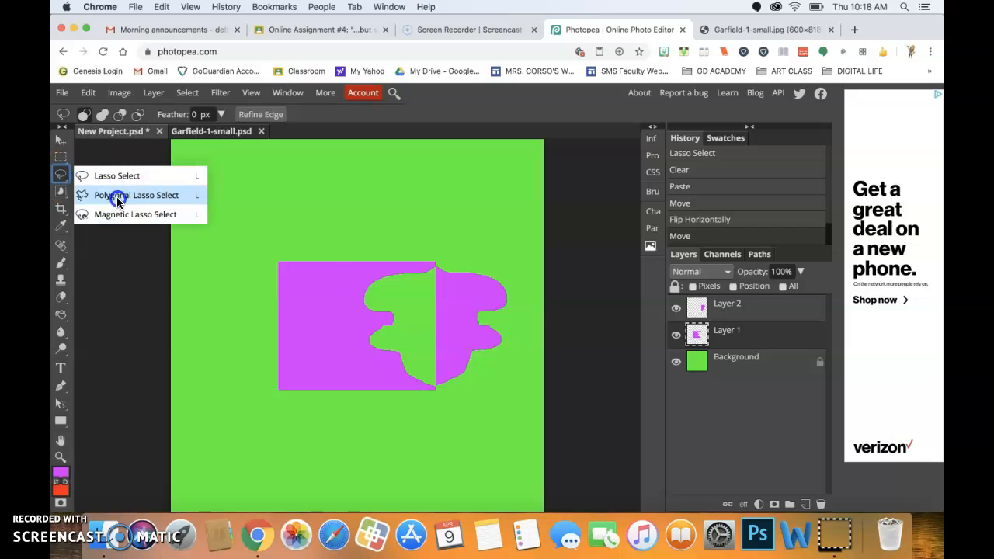
{"action": "left_click", "coordinate": [155, 198]}
Try to outline a zigzag area along the purple rectangle's upper edge, cut it out and paste it as a new layer.
{"action": "left_click", "coordinate": [271, 250]}
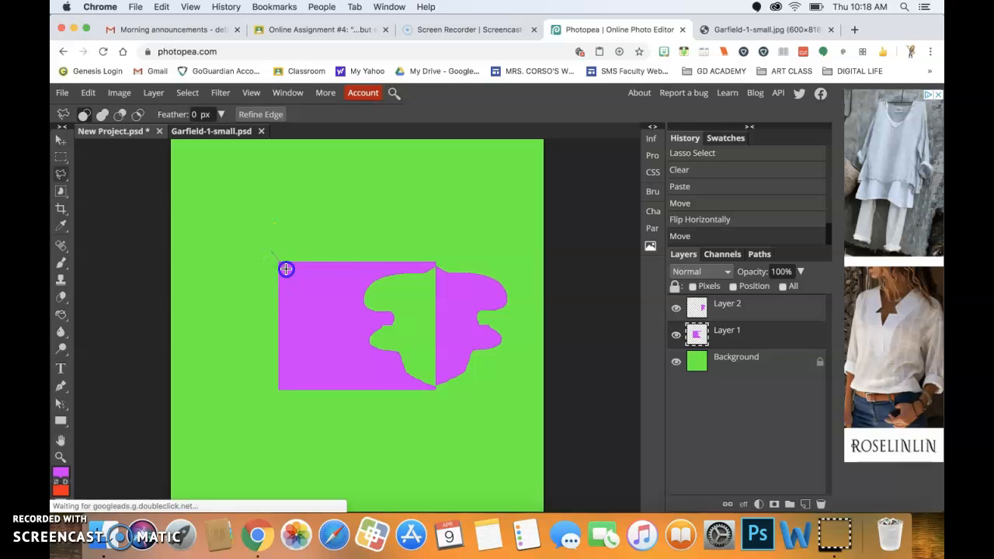
{"action": "left_click", "coordinate": [312, 301]}
{"action": "left_click", "coordinate": [333, 285]}
{"action": "left_click", "coordinate": [347, 334]}
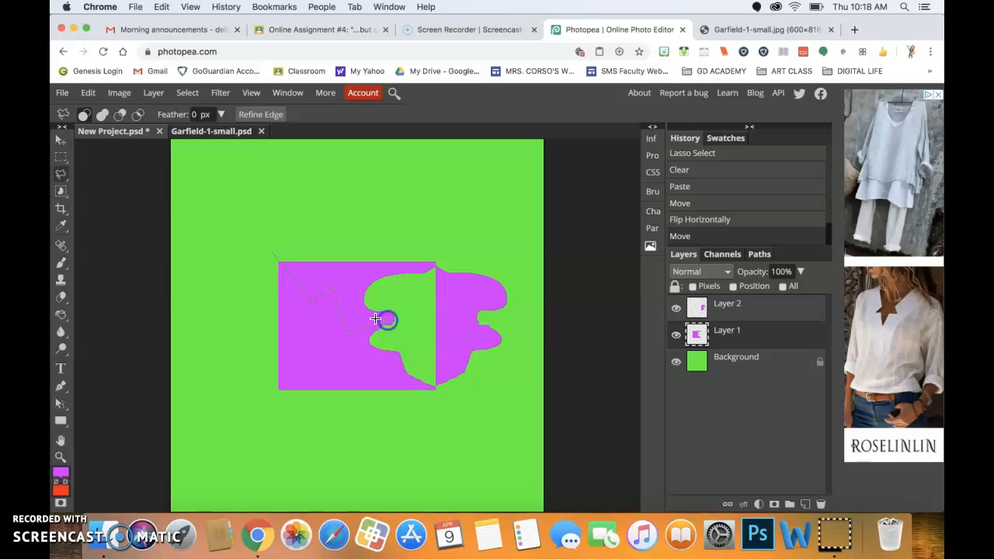
{"action": "left_click", "coordinate": [361, 274]}
{"action": "left_click_drag", "start_coordinate": [393, 270], "coordinate": [424, 266]}
{"action": "left_click", "coordinate": [435, 248]}
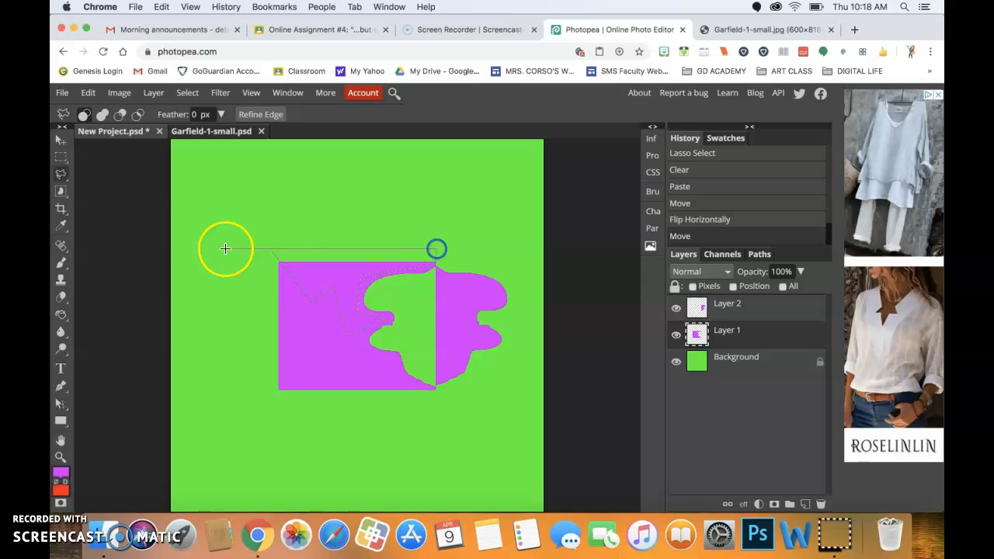
{"action": "left_click", "coordinate": [270, 248]}
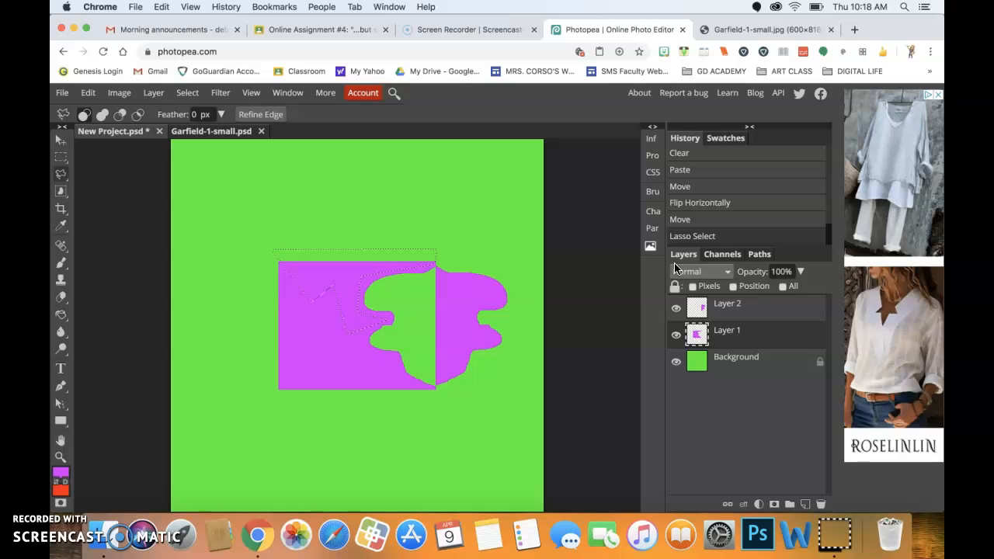
{"action": "key", "text": "BackSpace"}
{"action": "key", "text": "BackSpace"}
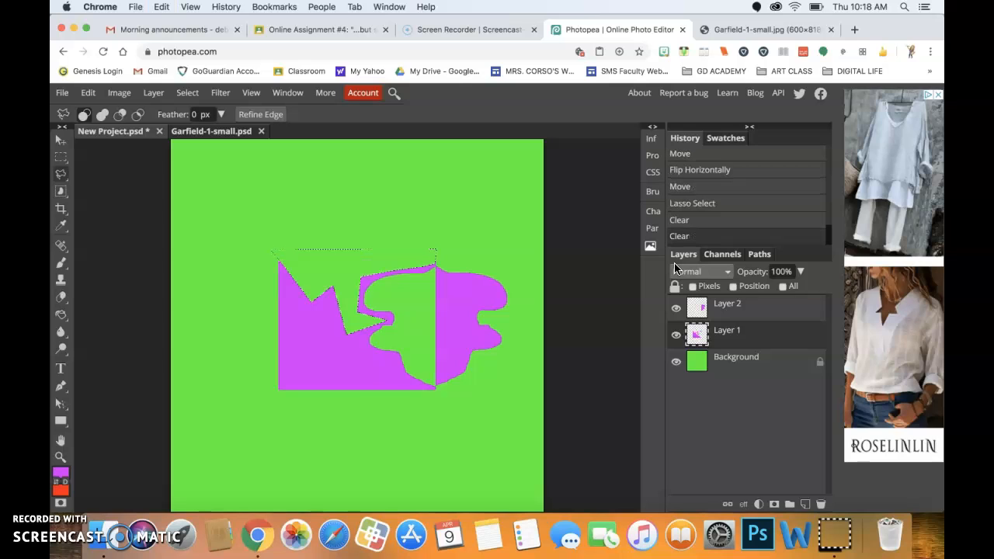
{"action": "key", "text": "ctrl+j"}
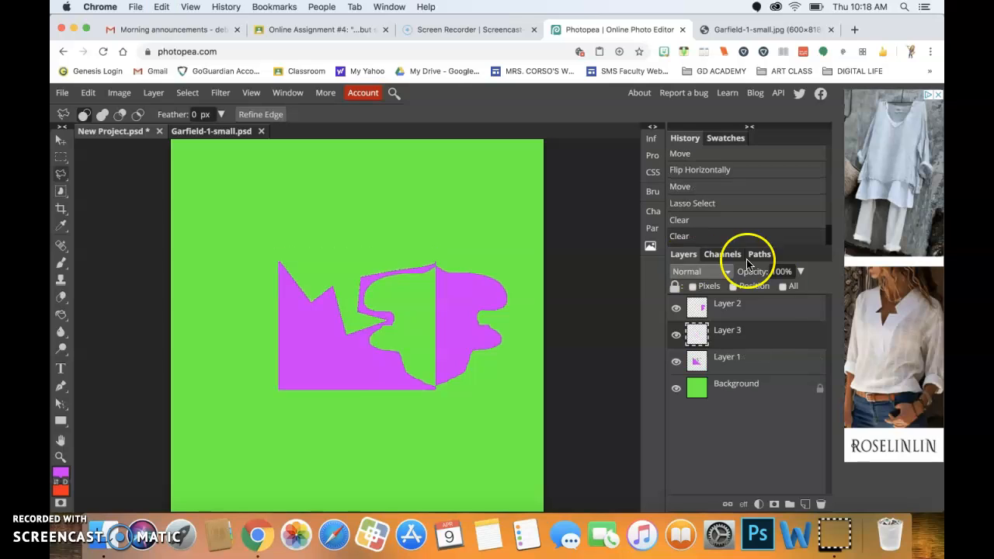
Undo the paste, the cuts and the zigzag selection on Layer 1.
{"action": "key", "text": "ctrl+z"}
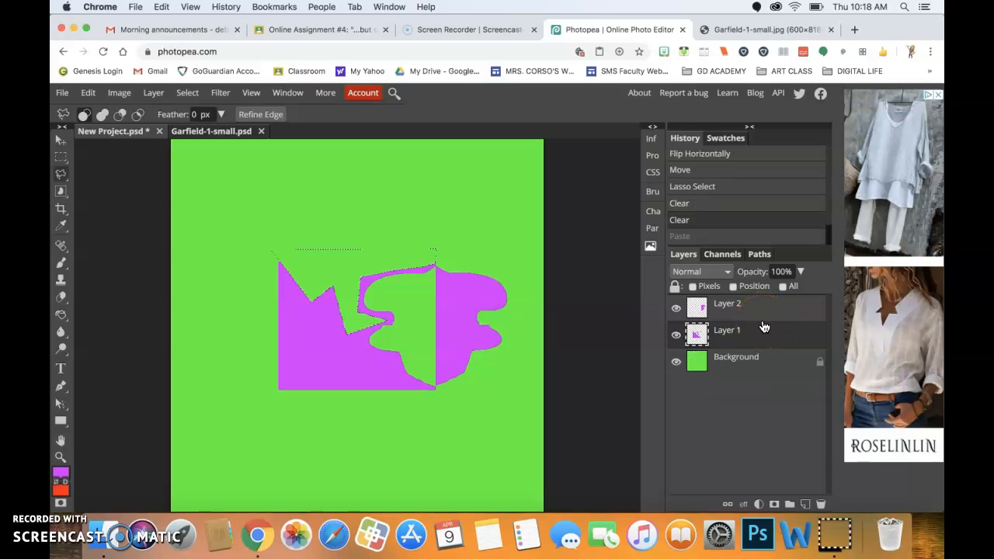
{"action": "key", "text": "ctrl+z"}
{"action": "key", "text": "ctrl+z"}
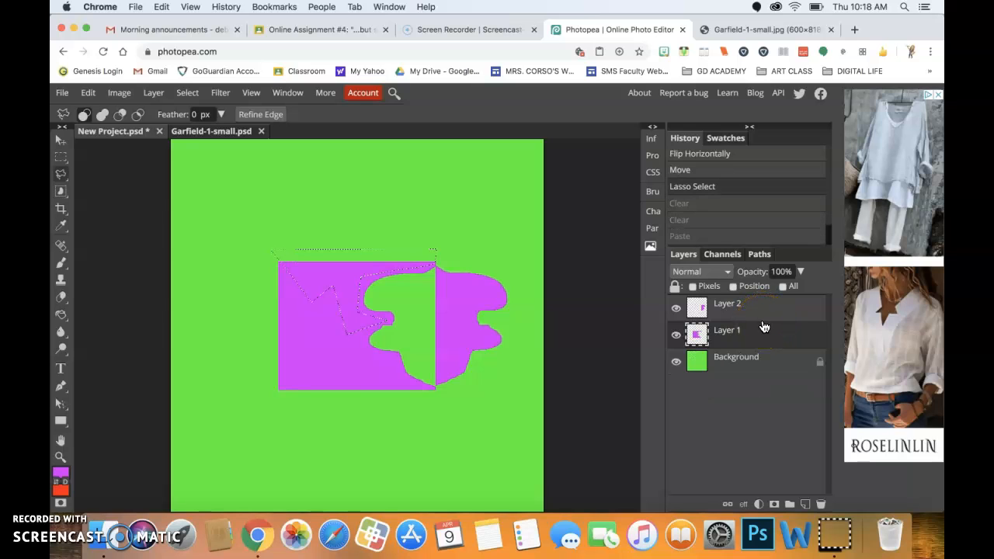
{"action": "left_click", "coordinate": [743, 328]}
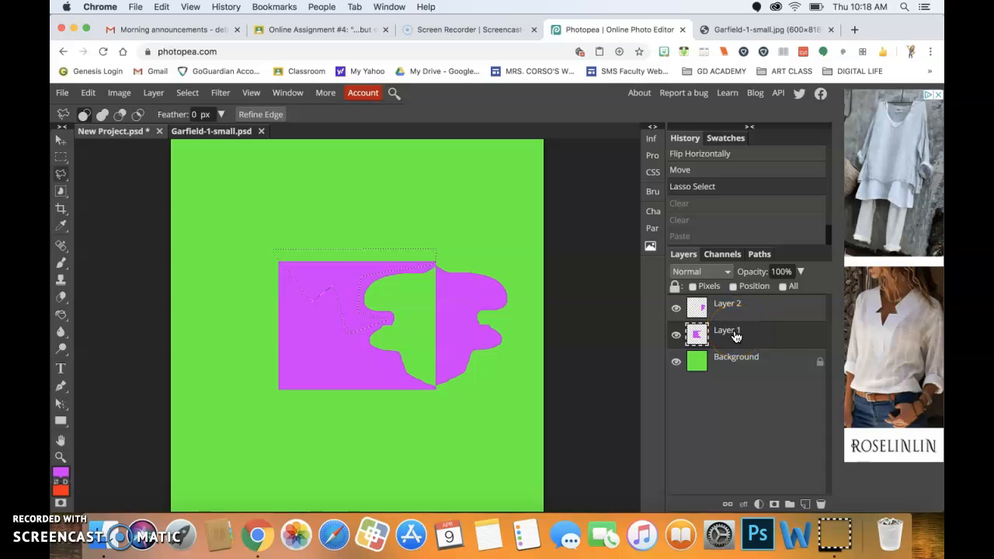
{"action": "key", "text": "ctrl+z"}
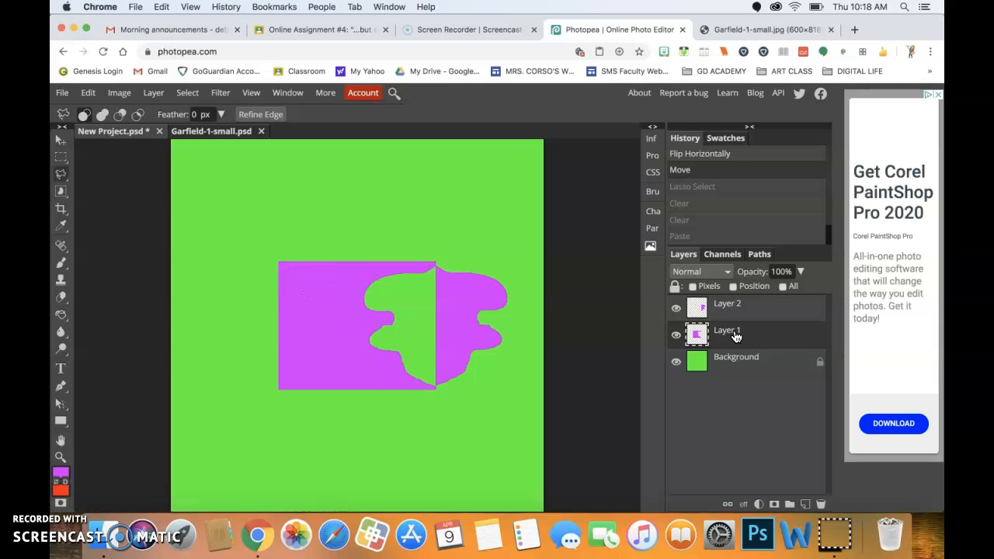
Outline a simpler polygonal area along the upper edge of Layer 1's purple shape, cut it out and paste it as a new layer.
{"action": "left_click", "coordinate": [62, 175]}
{"action": "left_click", "coordinate": [438, 254]}
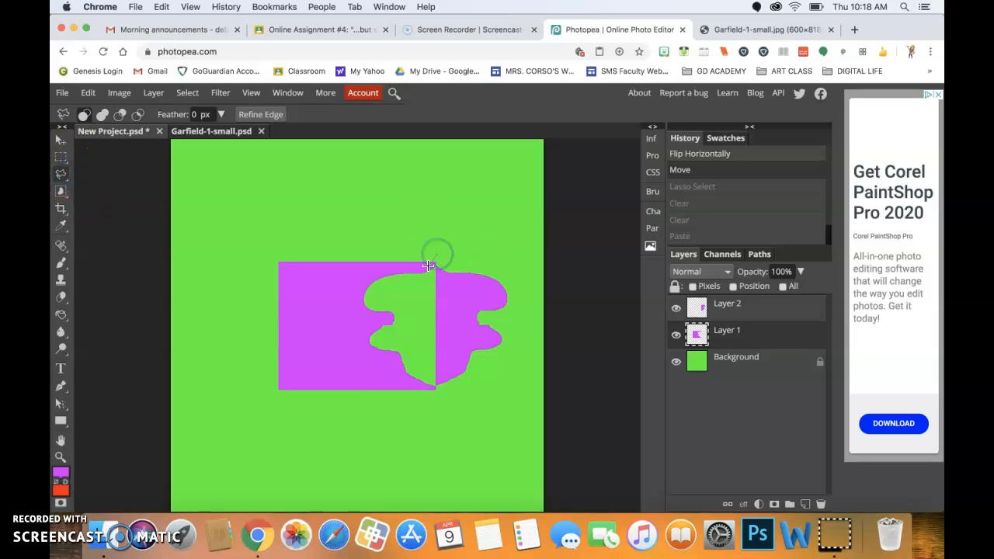
{"action": "left_click_drag", "start_coordinate": [408, 268], "coordinate": [364, 278]}
{"action": "left_click", "coordinate": [281, 267]}
{"action": "left_click", "coordinate": [256, 236]}
{"action": "left_click", "coordinate": [449, 242]}
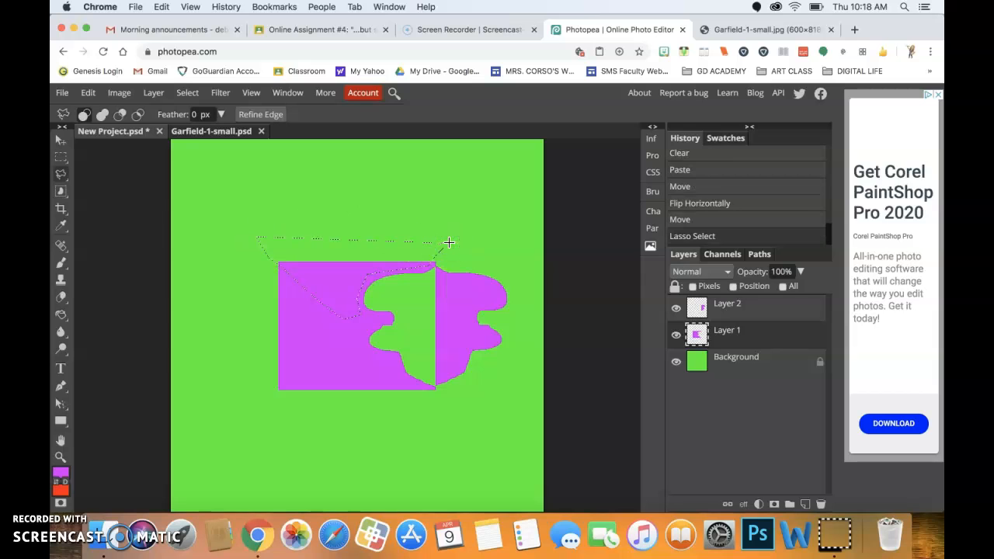
{"action": "key", "text": "Delete"}
{"action": "key", "text": "Delete"}
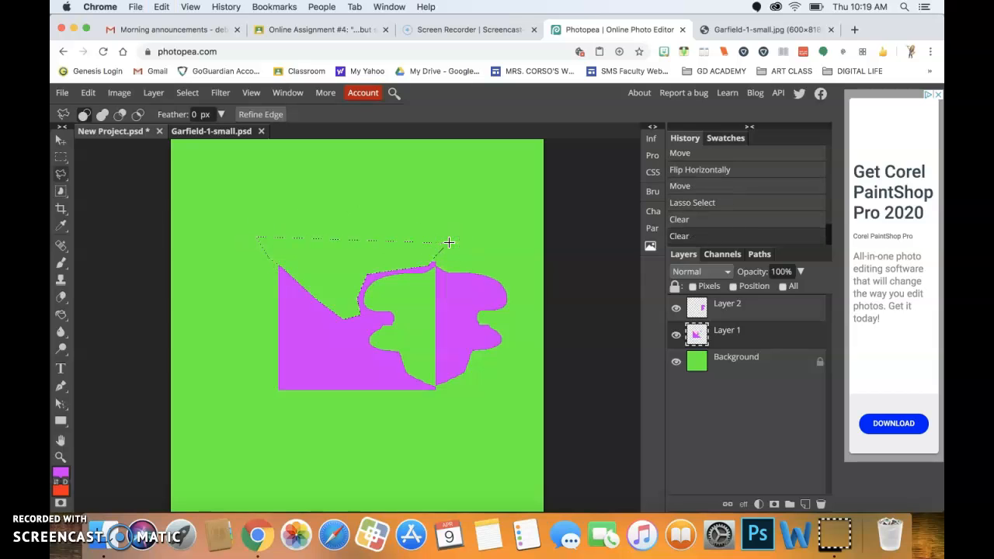
{"action": "key", "text": "super+v"}
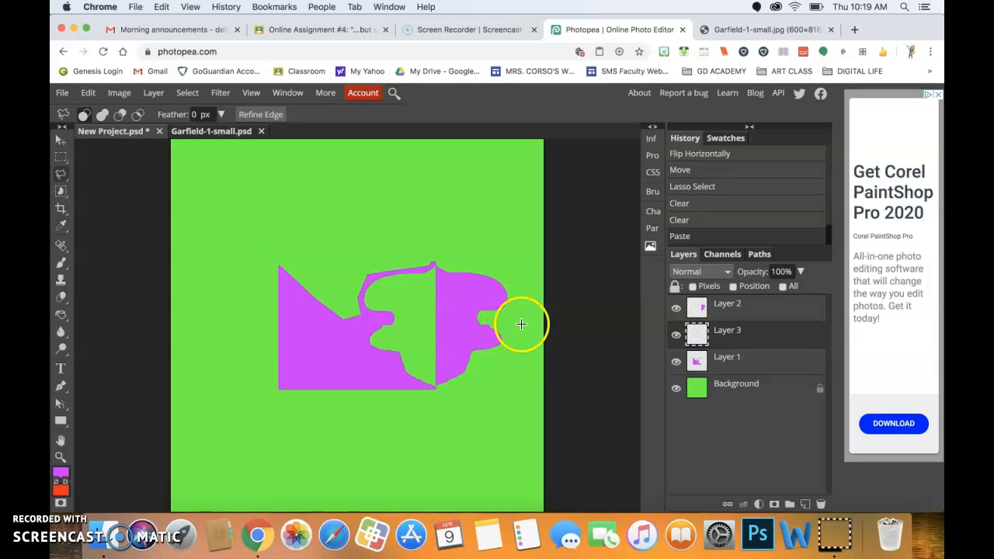
{"action": "left_click", "coordinate": [723, 344]}
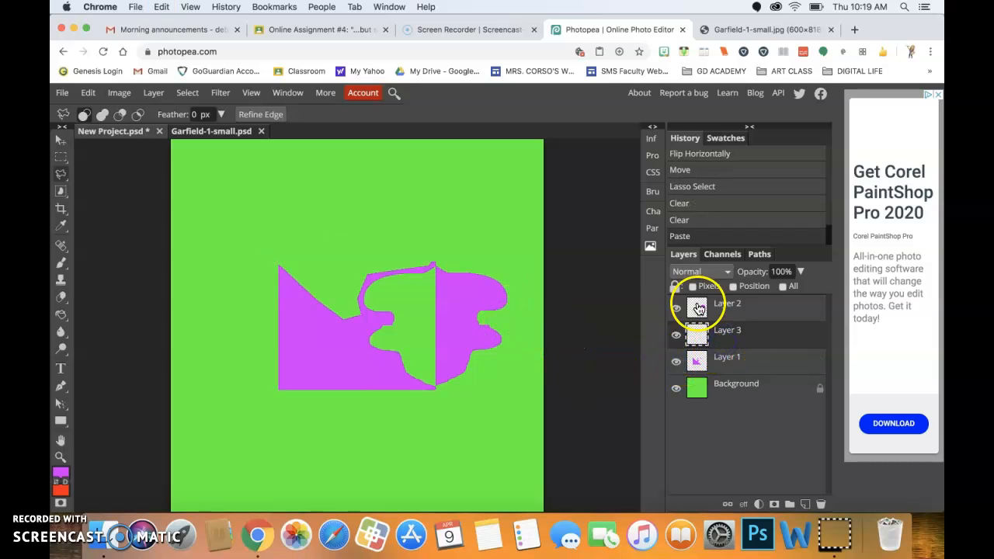